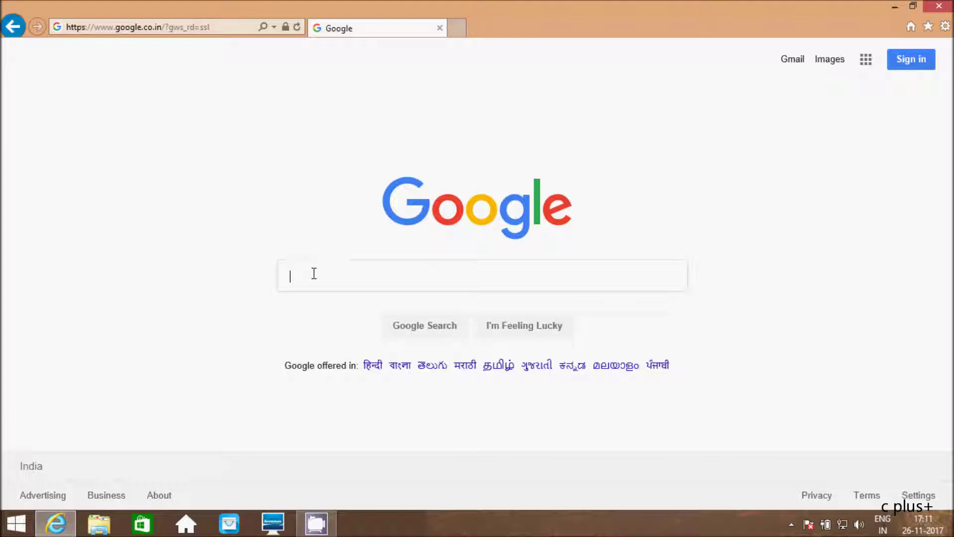
Search the web for fotosketcher and open the Download page of fotosketcher.com
text(foto)
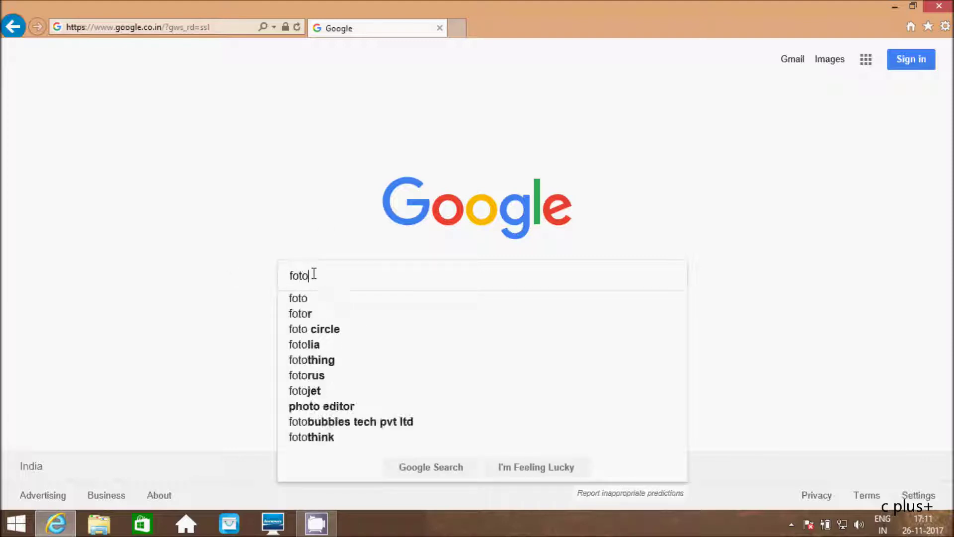
text(sket)
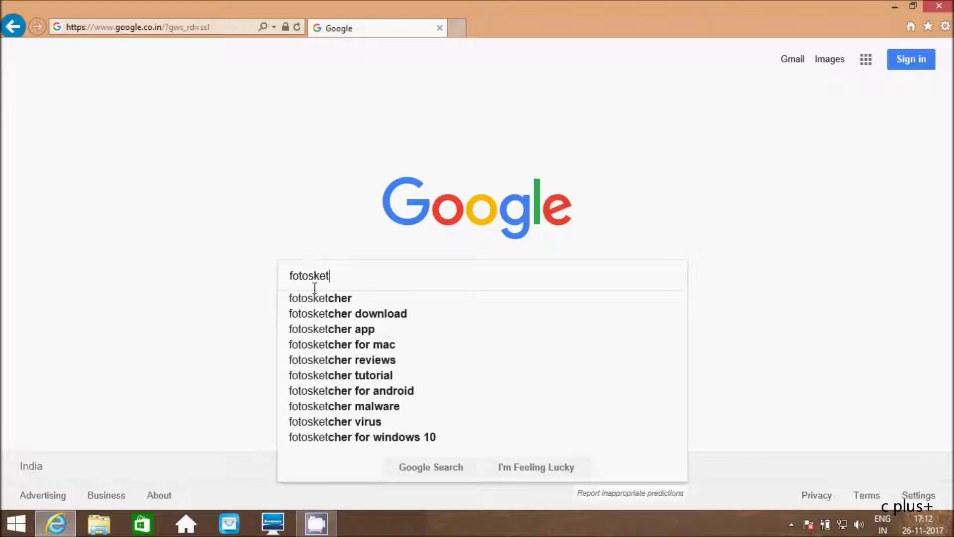
click(315, 298)
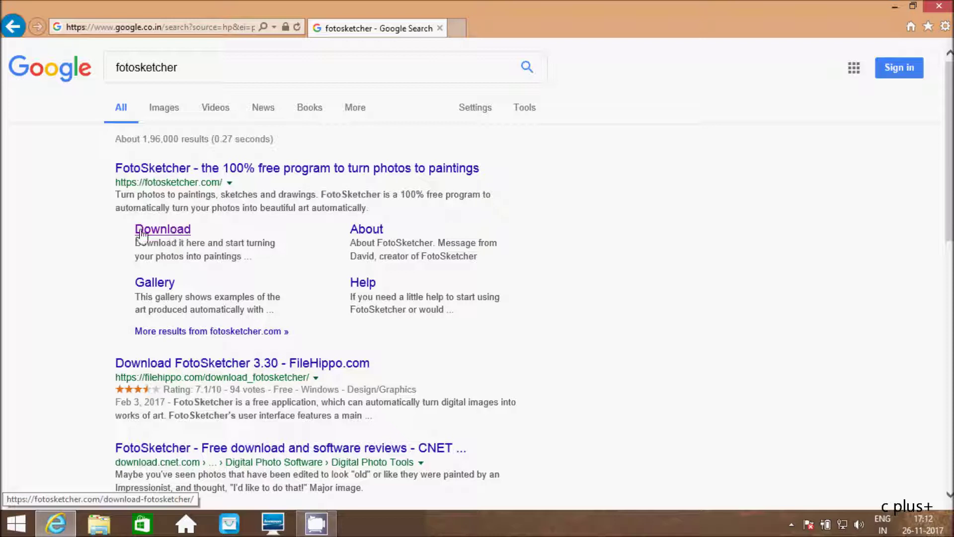
click(158, 229)
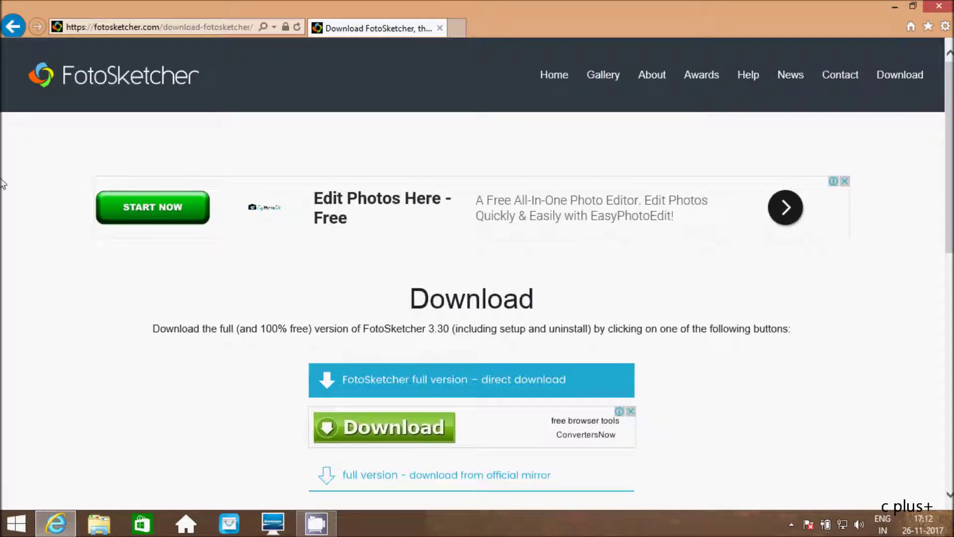
View the full version's official mirror page with its installer and portable downloads, and return to the FotoSketcher download page
scroll(472, 248, down, 5)
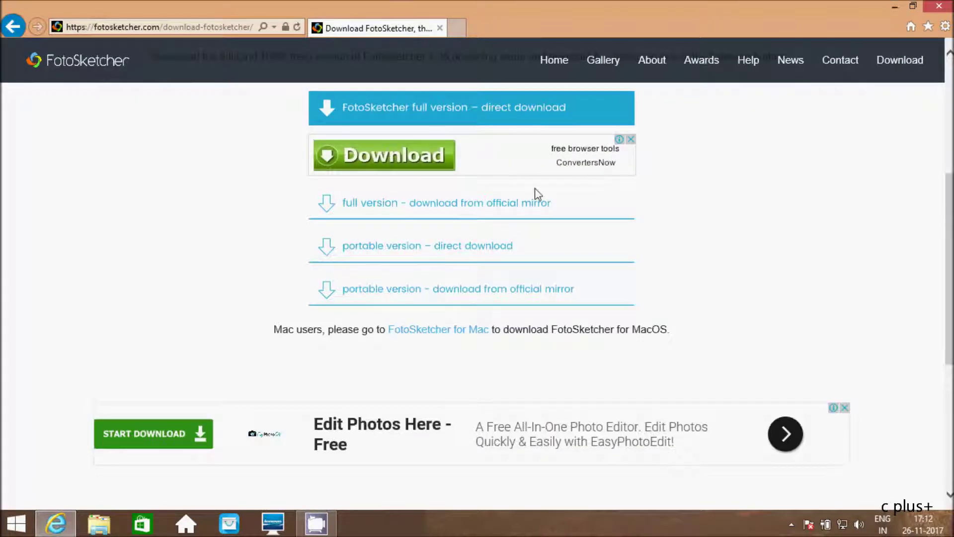
click(377, 209)
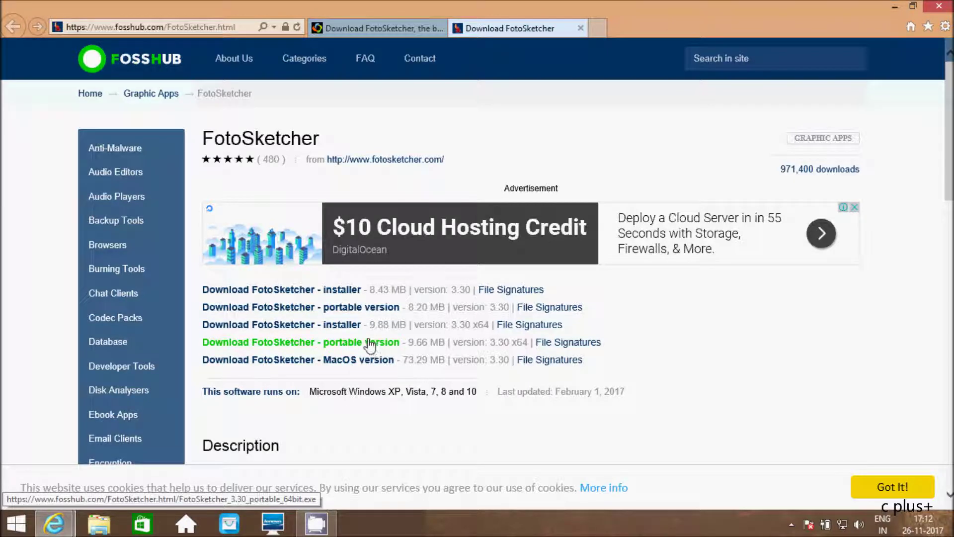
click(581, 28)
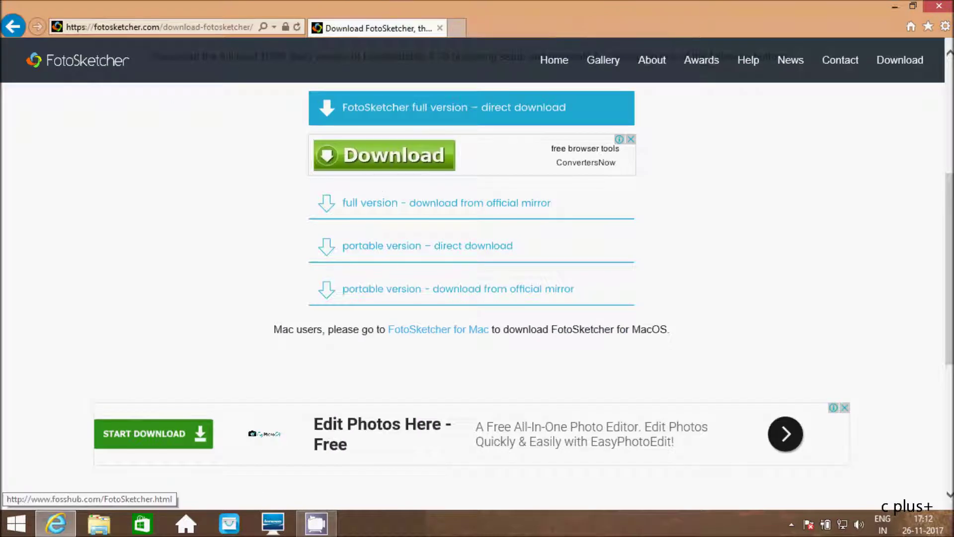
scroll(378, 246, up, 2)
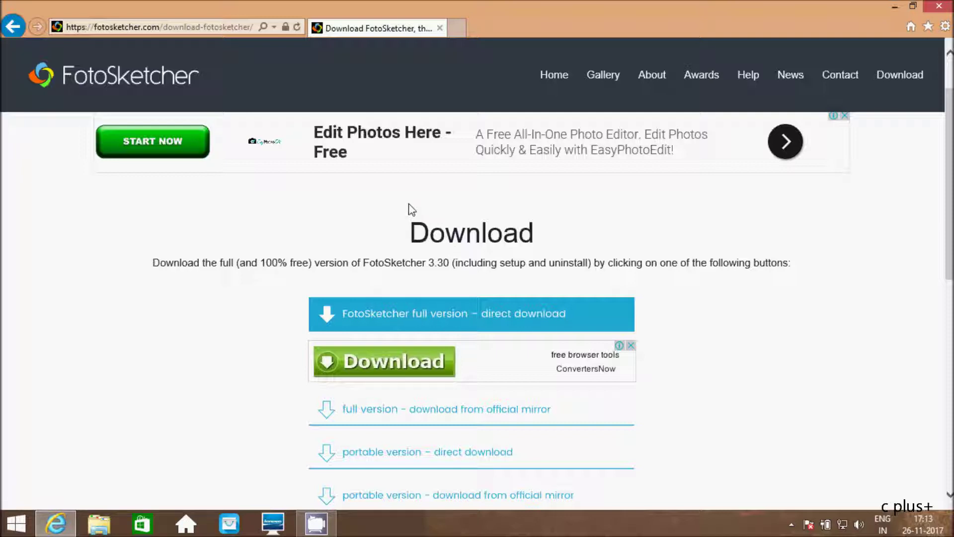
Minimise the browser and launch FotoSketcher from the desktop
click(893, 8)
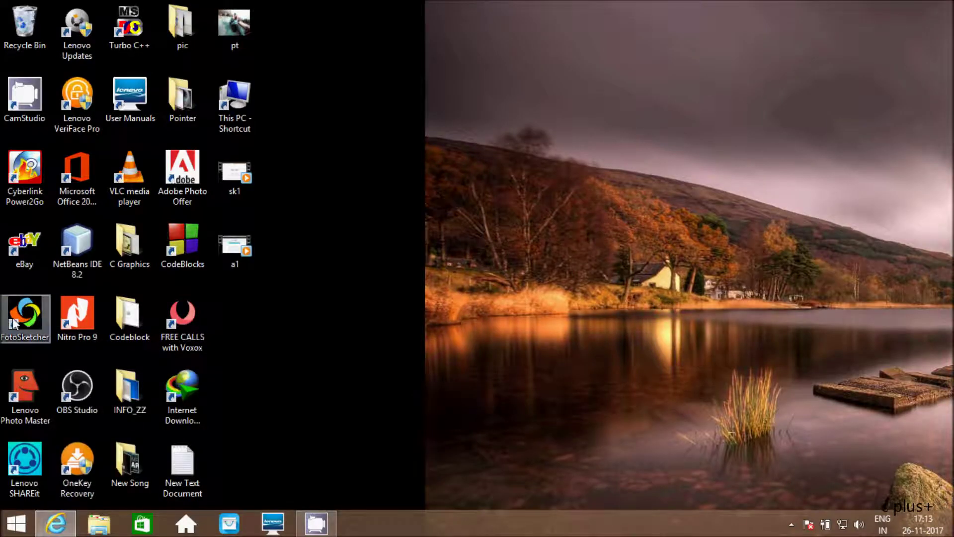
double_click(25, 318)
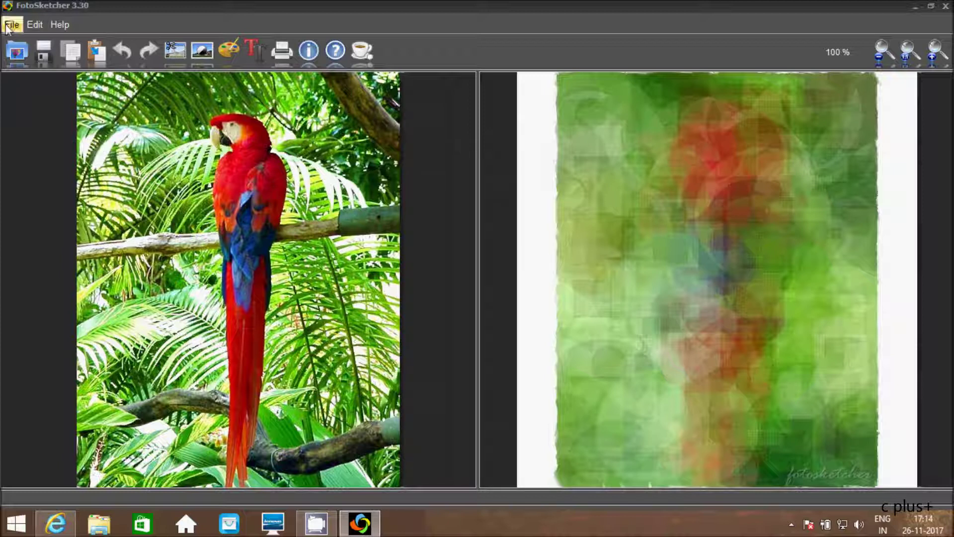
click(12, 24)
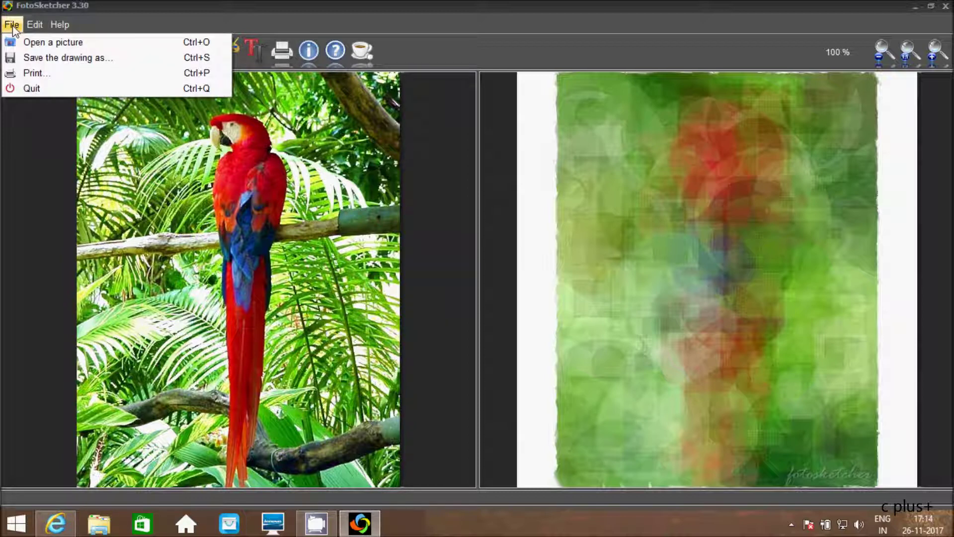
click(25, 27)
click(4, 26)
click(28, 24)
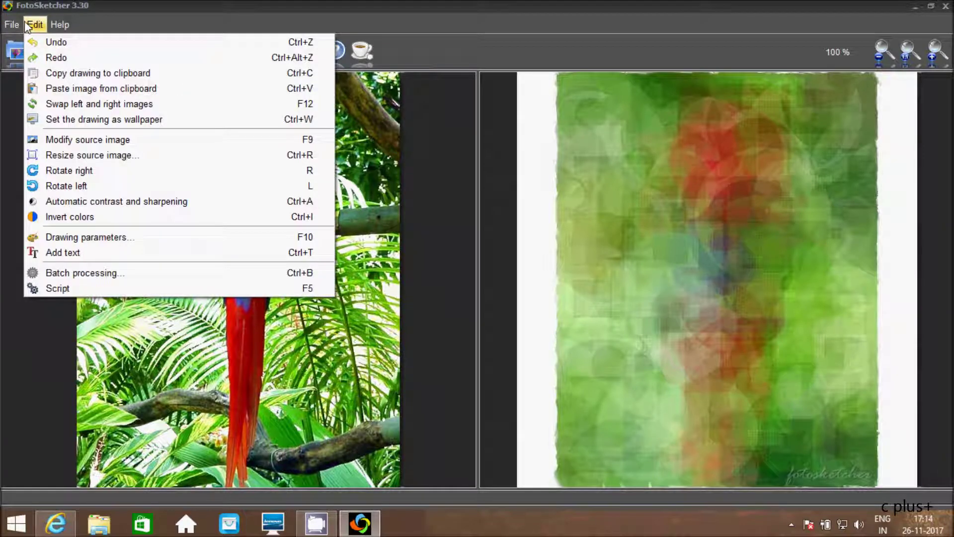
click(13, 26)
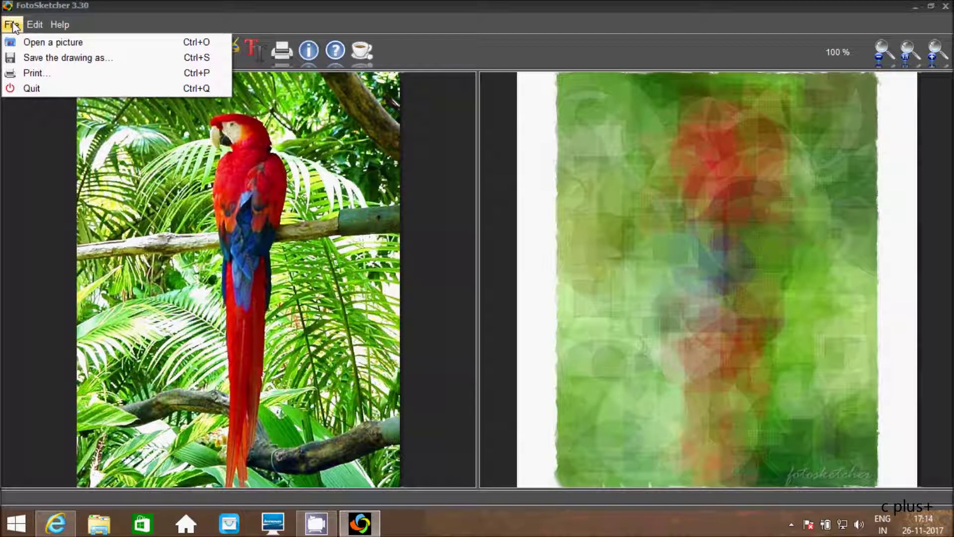
click(33, 43)
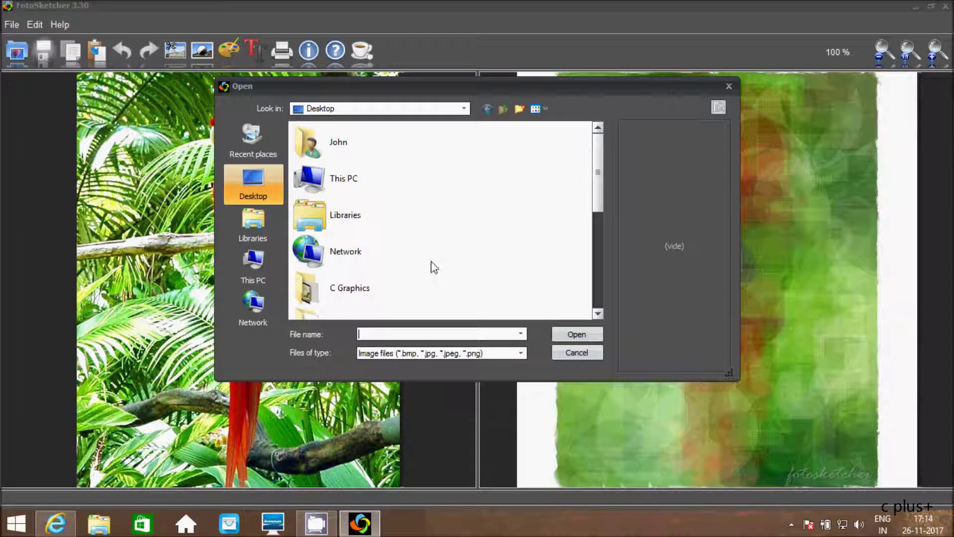
click(561, 351)
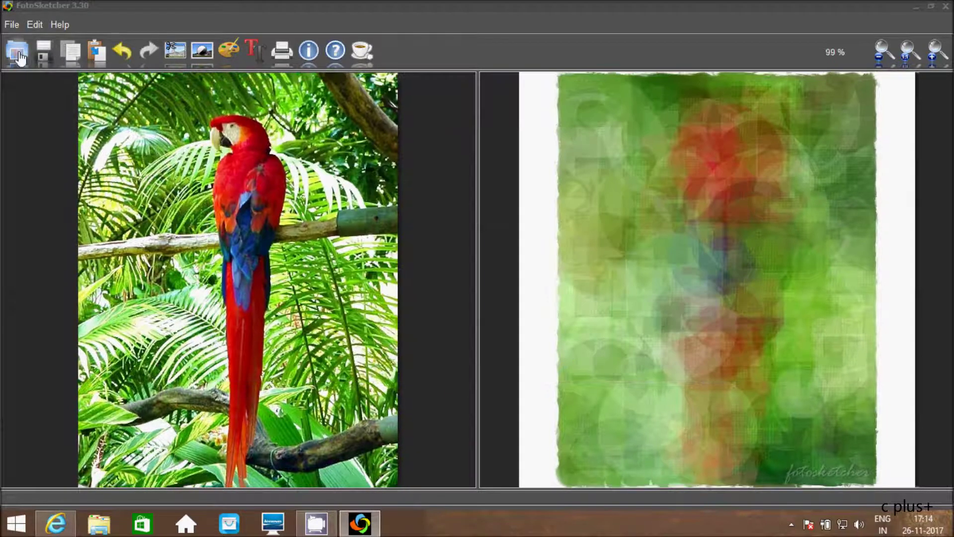
click(19, 55)
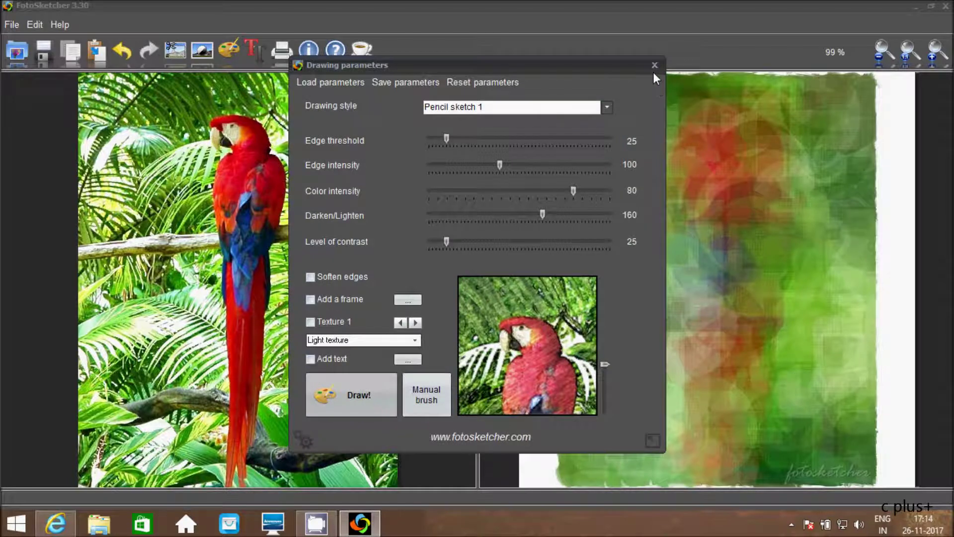
click(654, 66)
Open the picture pt from the Desktop as the source image and close the drawing parameters
click(18, 51)
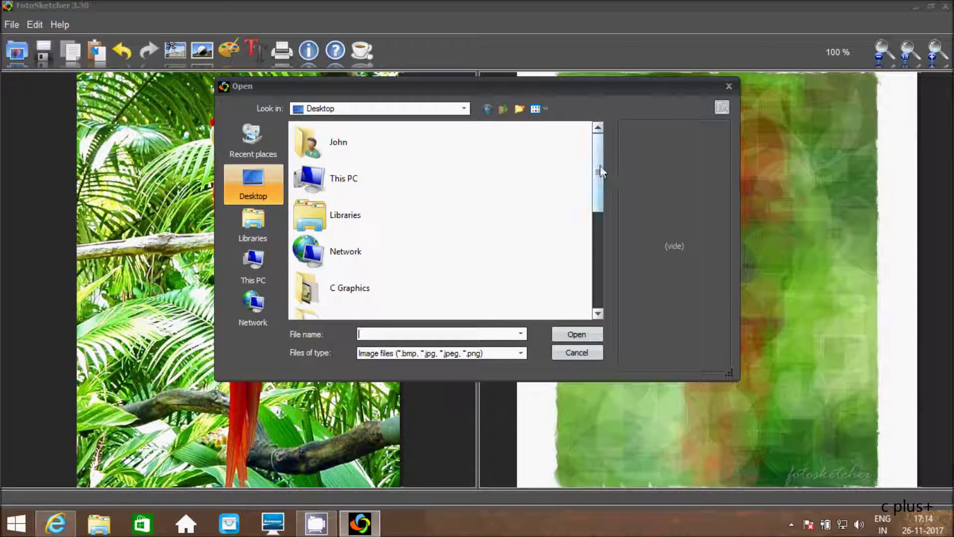
drag(599, 203, 596, 245)
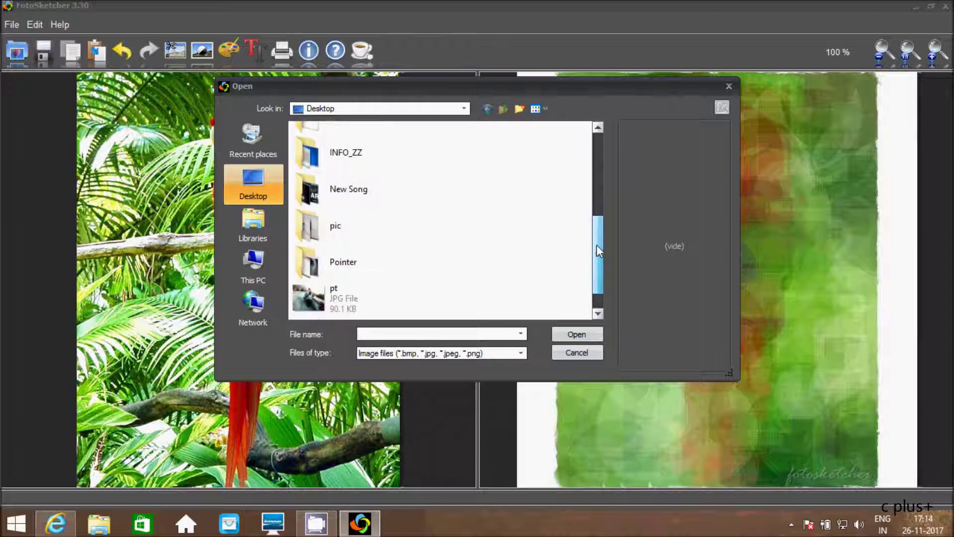
click(376, 306)
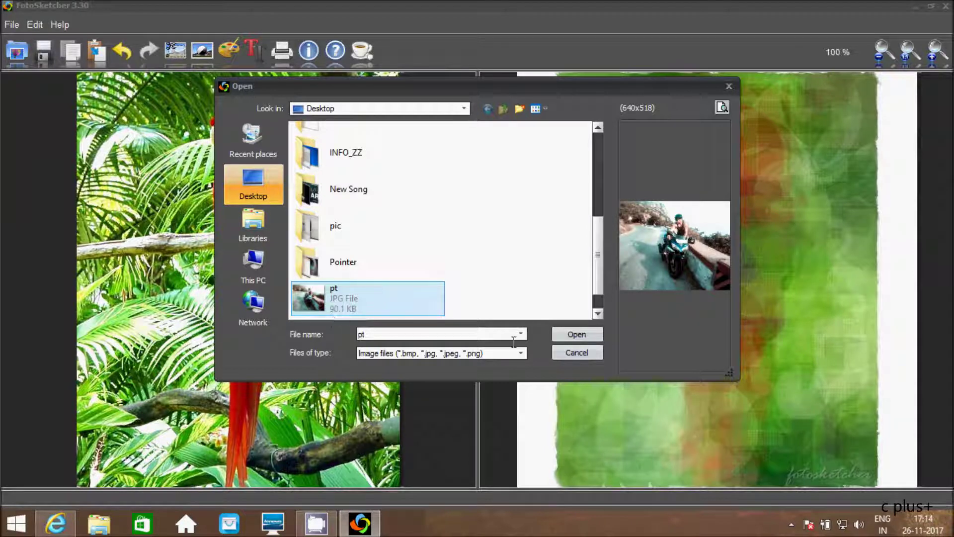
click(575, 334)
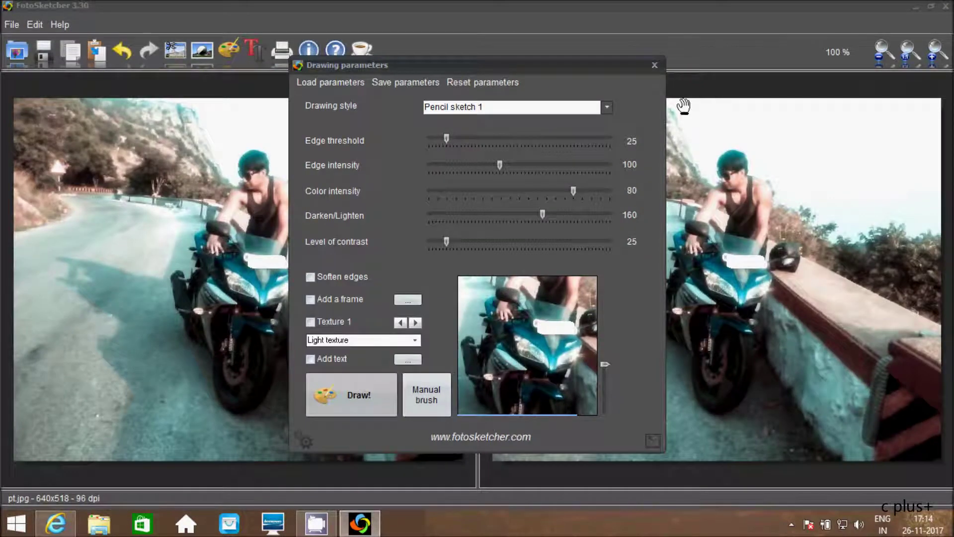
click(654, 65)
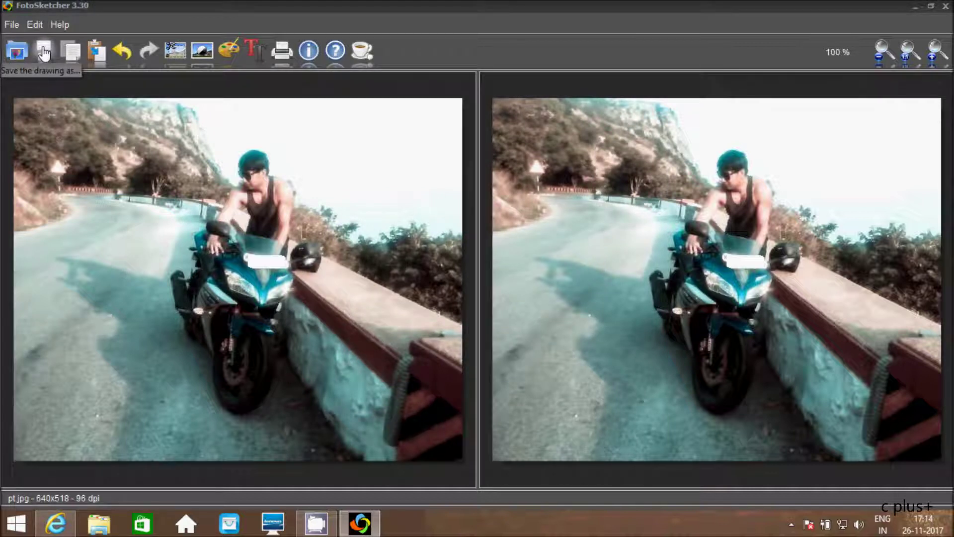
Mark a crop area around the rider and motorcycle in the source image, and cancel the crop
click(69, 60)
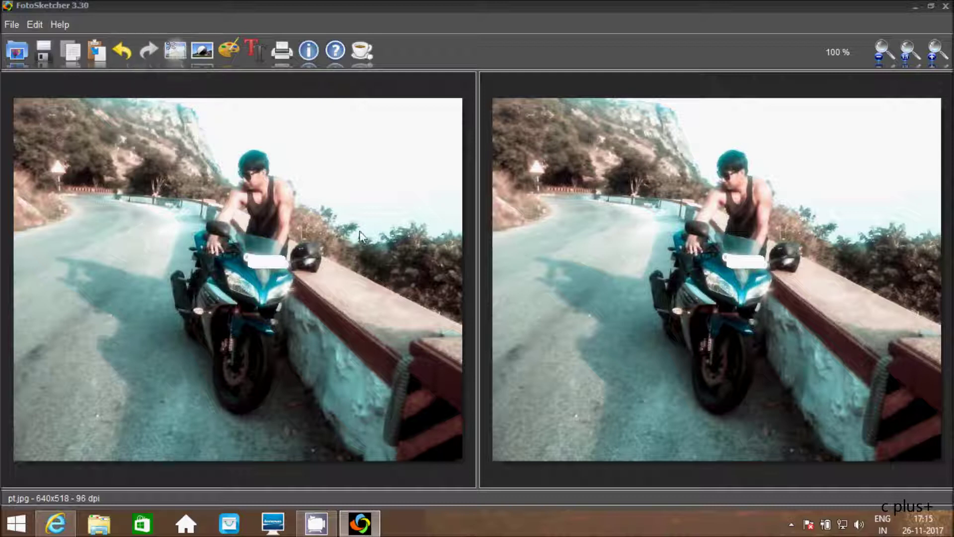
drag(133, 143, 326, 365)
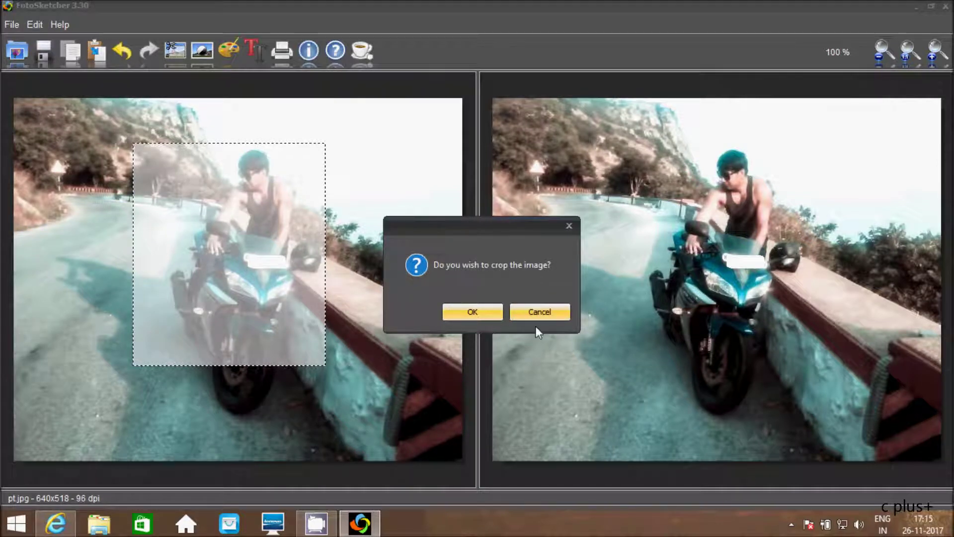
click(533, 311)
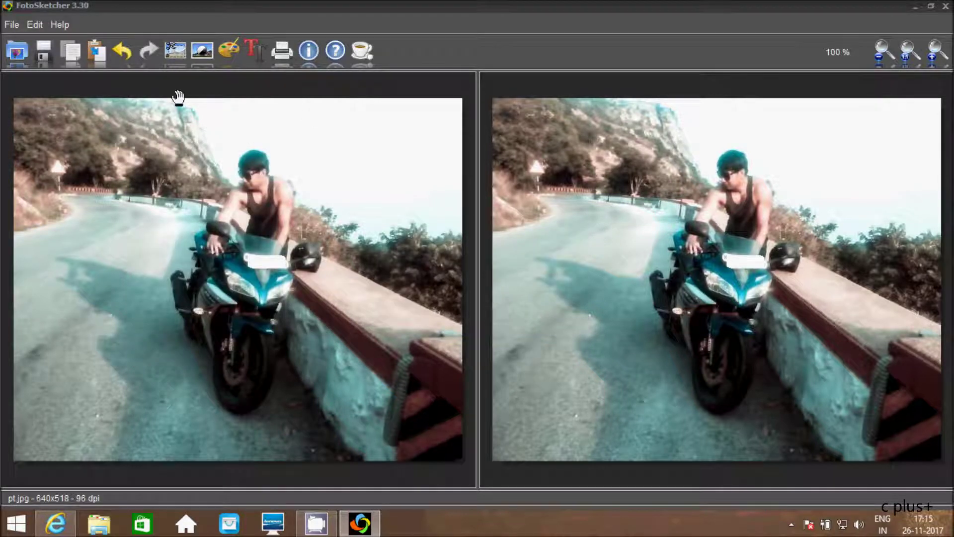
Raise the source image's luminosity to 28, apply the change and close the drawing parameters
click(200, 51)
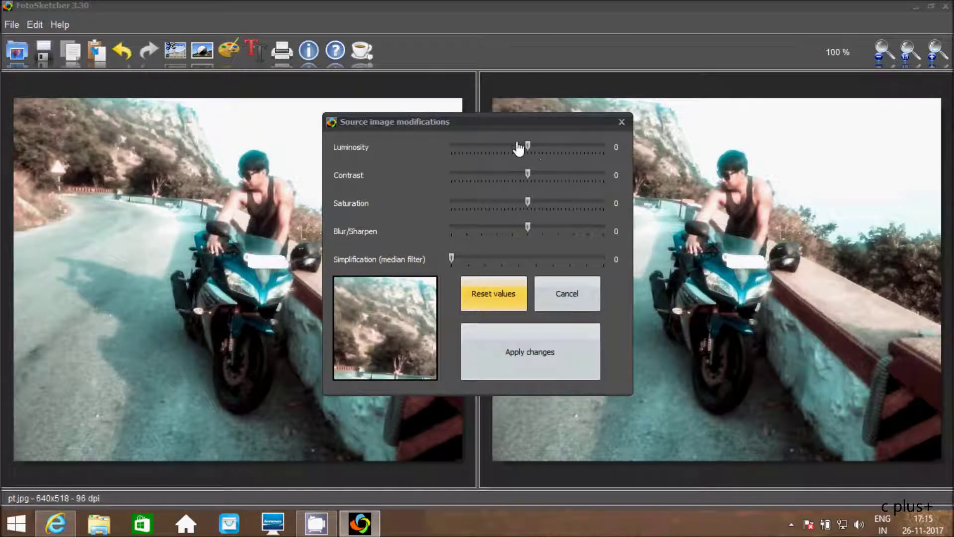
click(577, 151)
click(576, 150)
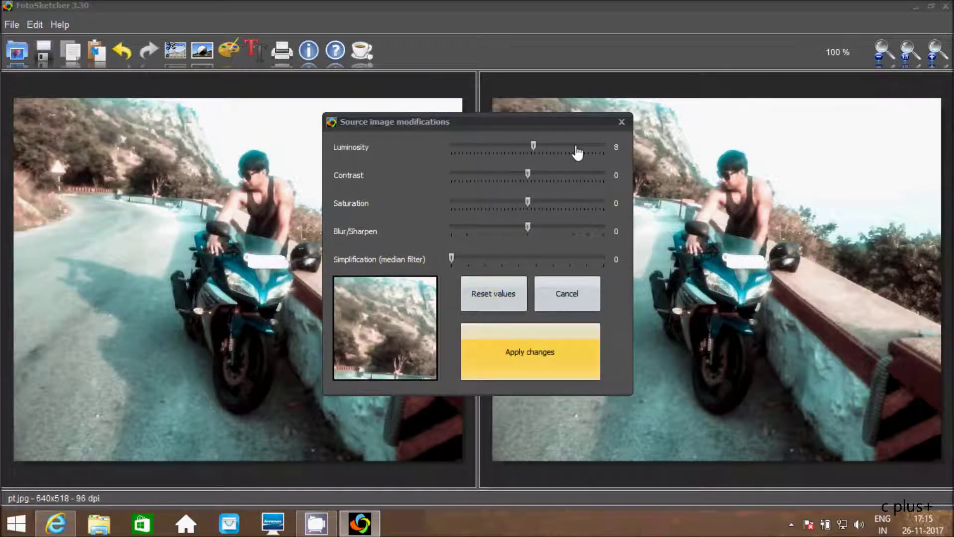
click(577, 150)
click(577, 150)
click(577, 151)
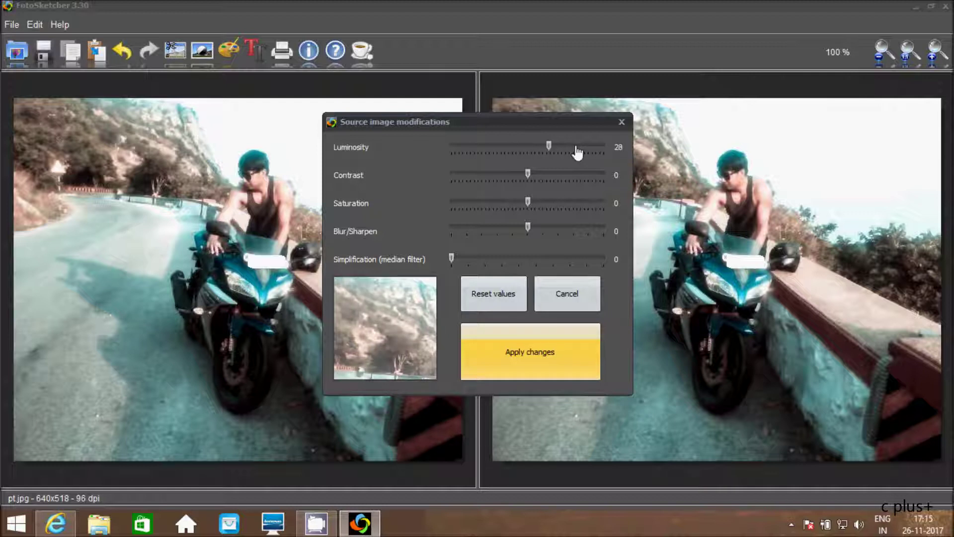
mouse_move(388, 307)
mouse_down()
mouse_move(356, 375)
mouse_move(364, 323)
mouse_move(378, 318)
mouse_move(311, 356)
mouse_move(358, 349)
mouse_move(385, 329)
mouse_move(398, 301)
mouse_up()
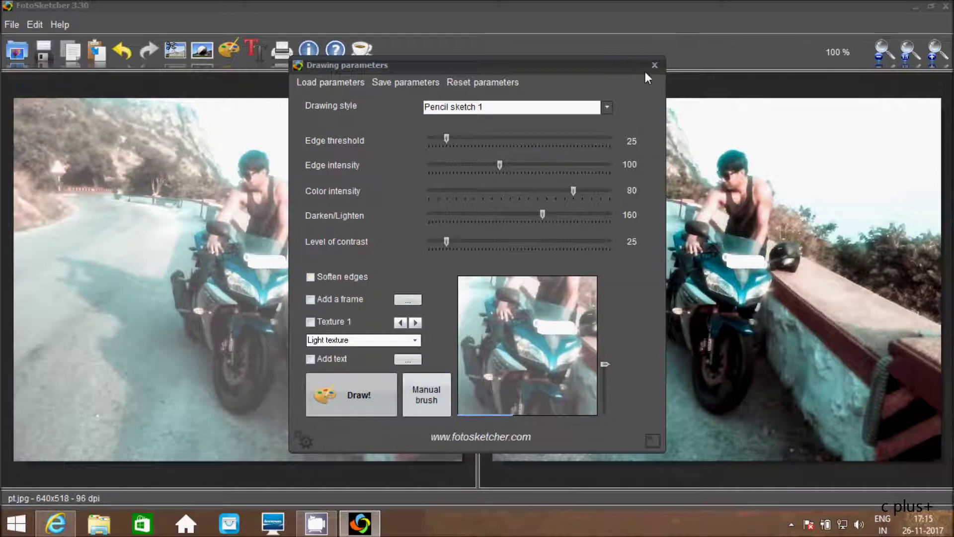
click(652, 66)
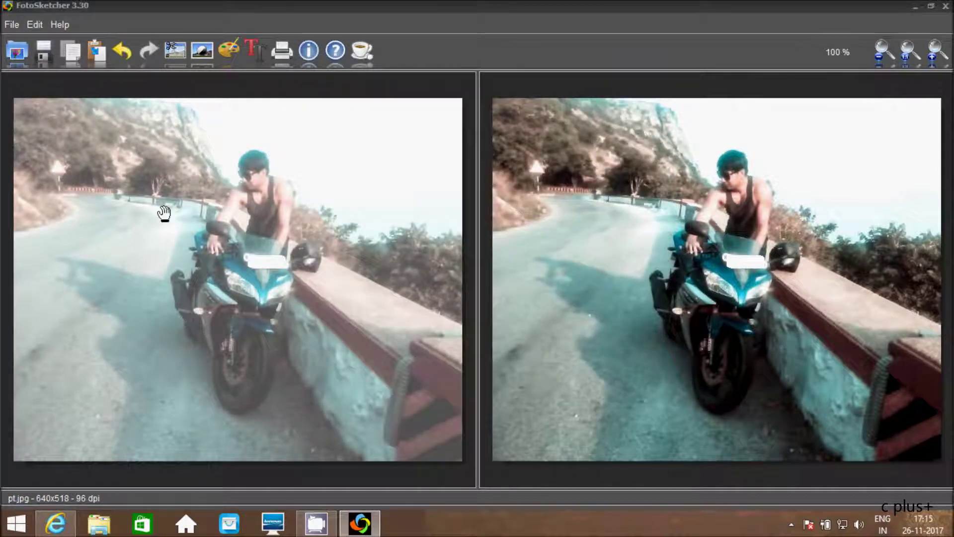
Undo the luminosity change, redo it and undo it again, and briefly view the drawing parameters
click(122, 53)
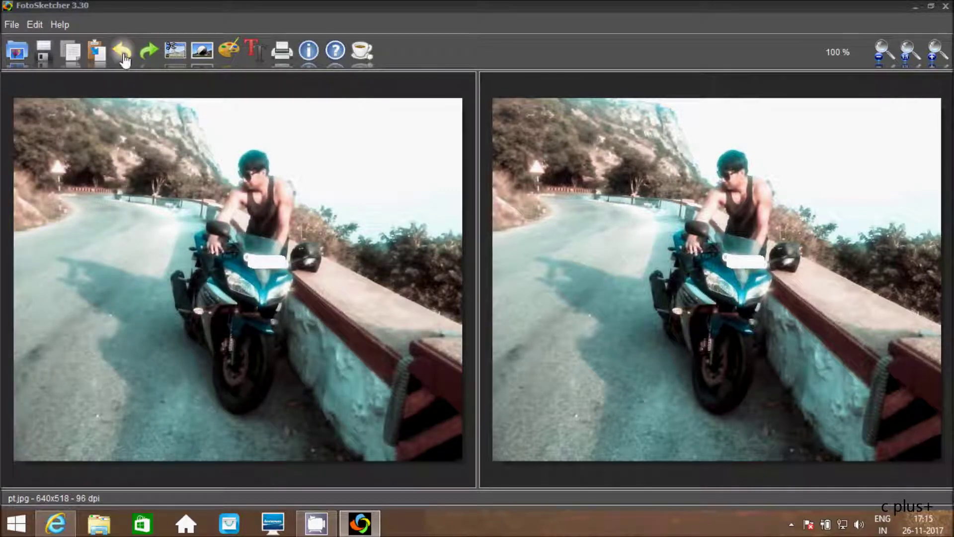
click(148, 50)
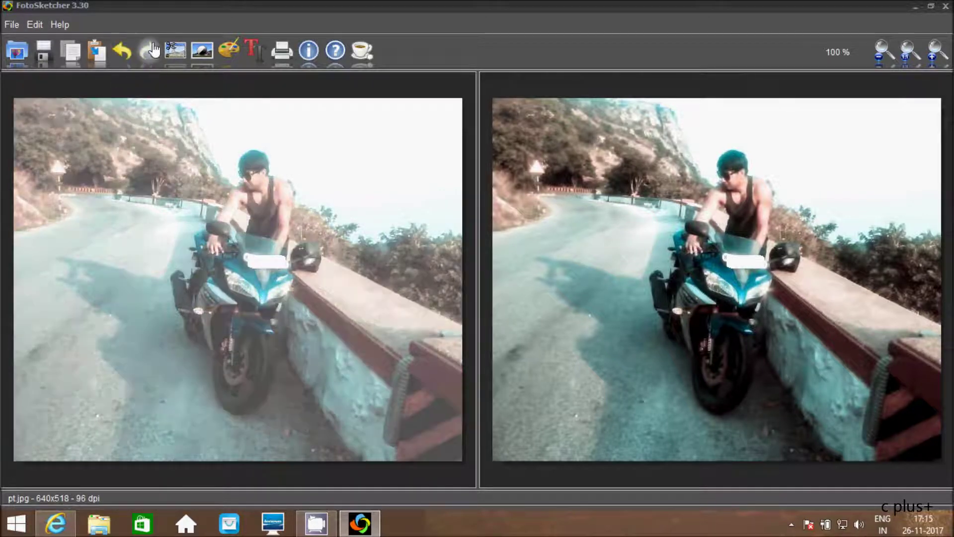
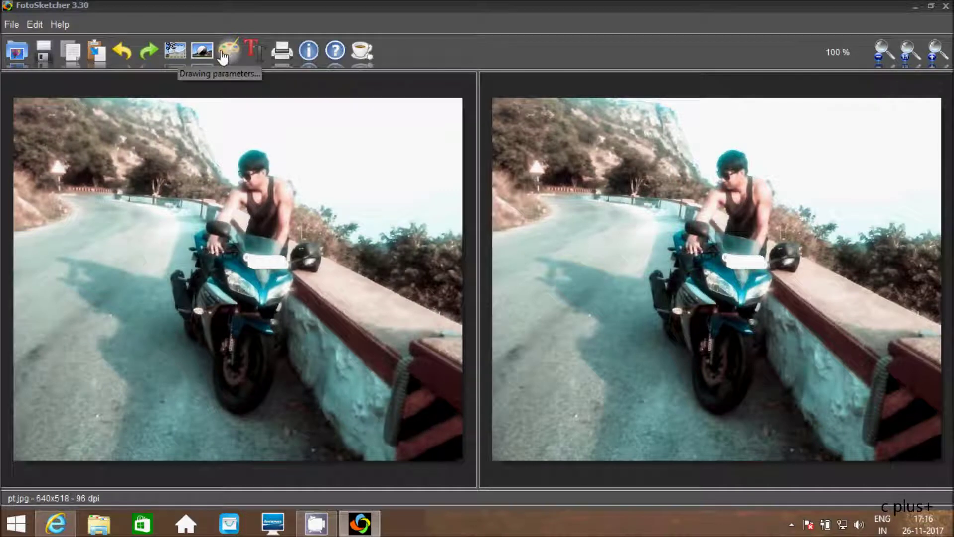
click(223, 52)
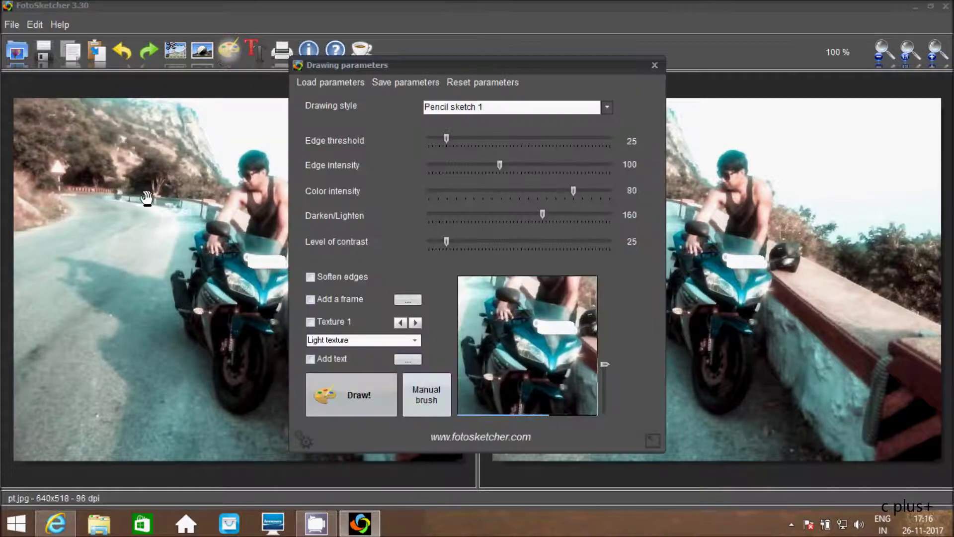
click(652, 67)
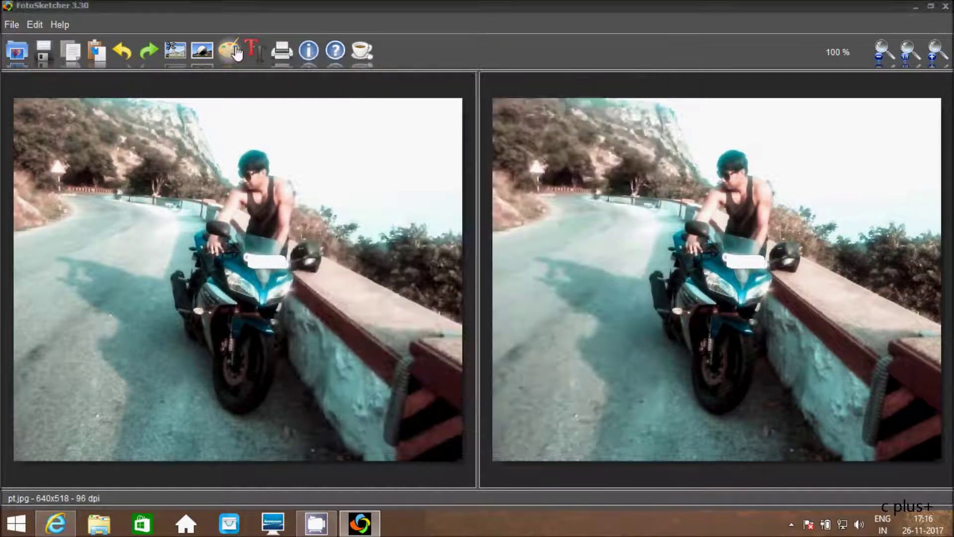
View the source image modification settings, and close them and the drawing parameters without changing the image
click(201, 50)
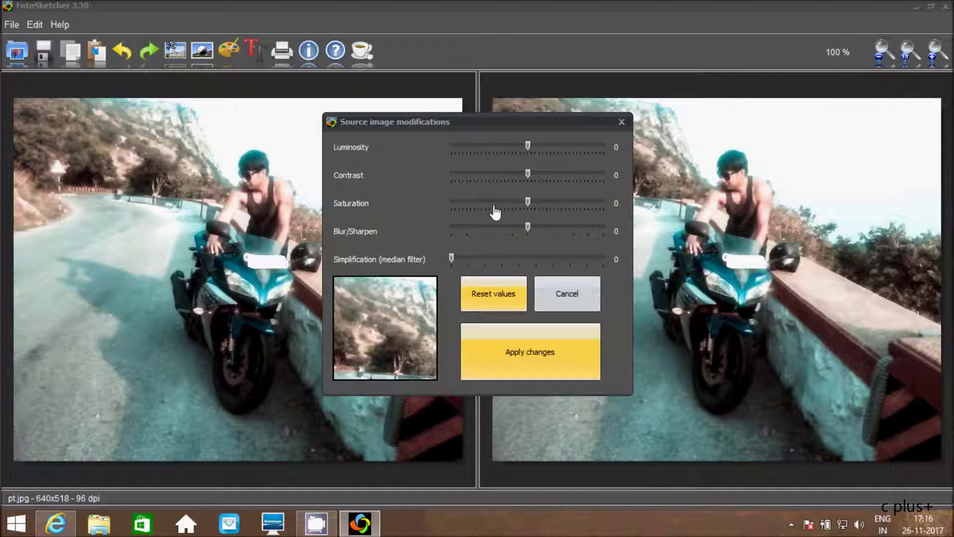
click(621, 122)
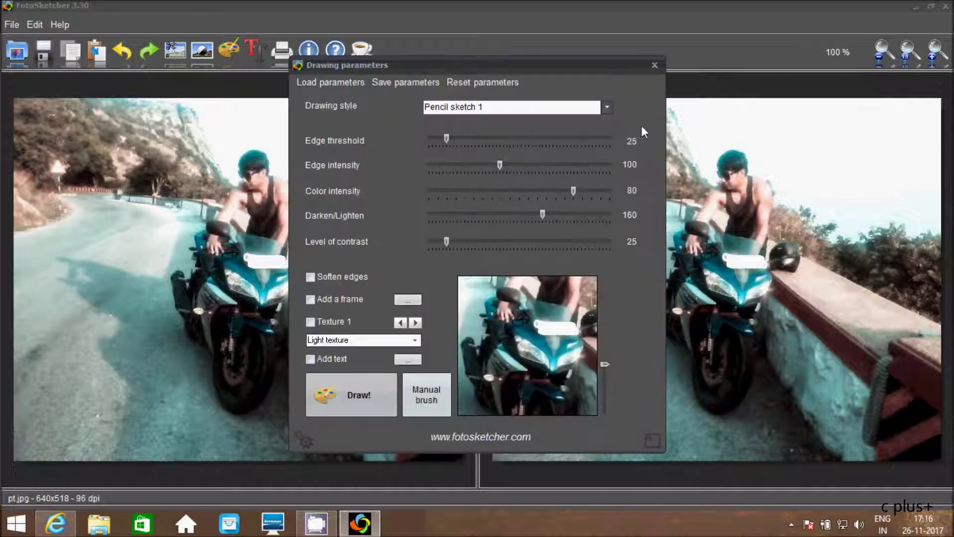
click(654, 65)
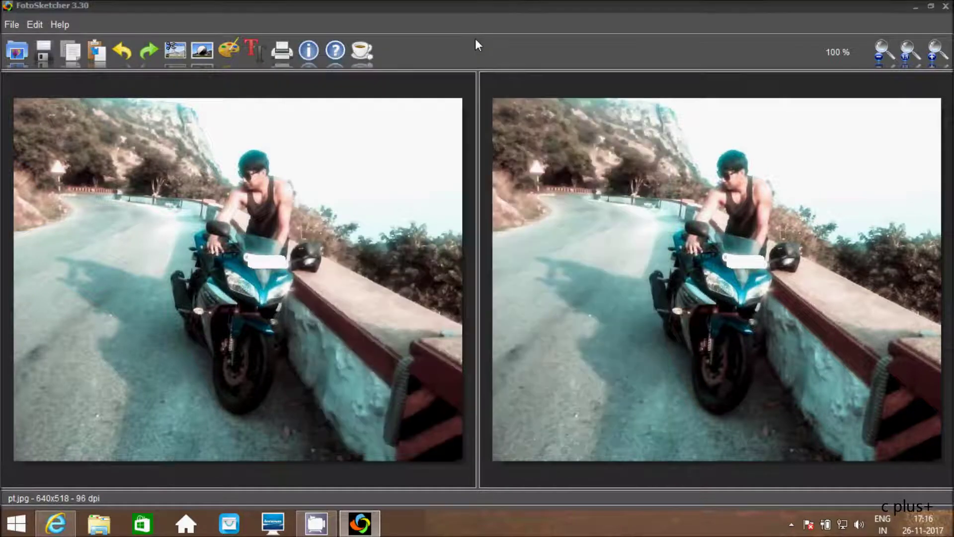
Open the drawing parameters, view and cancel the dialogs for saving and loading parameters, and reset the parameters in between
click(230, 51)
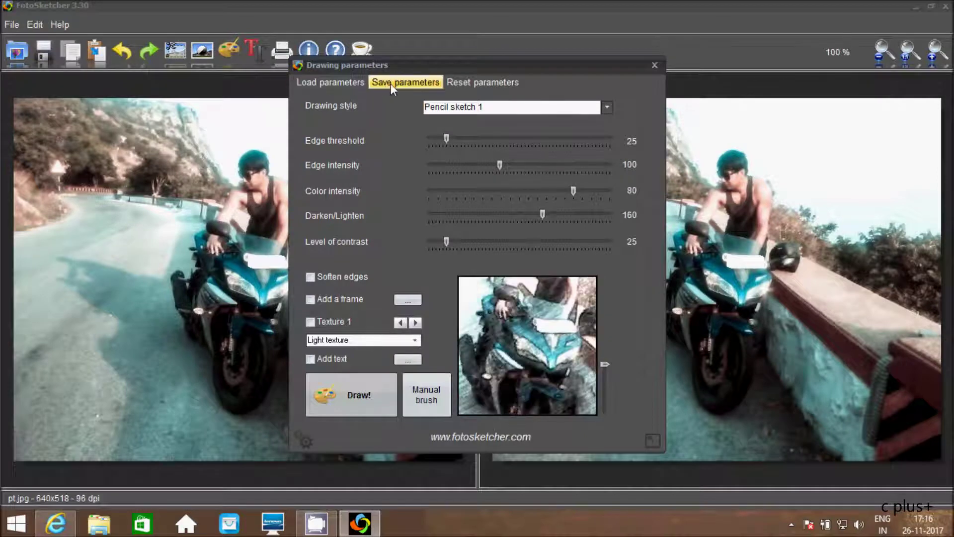
click(391, 84)
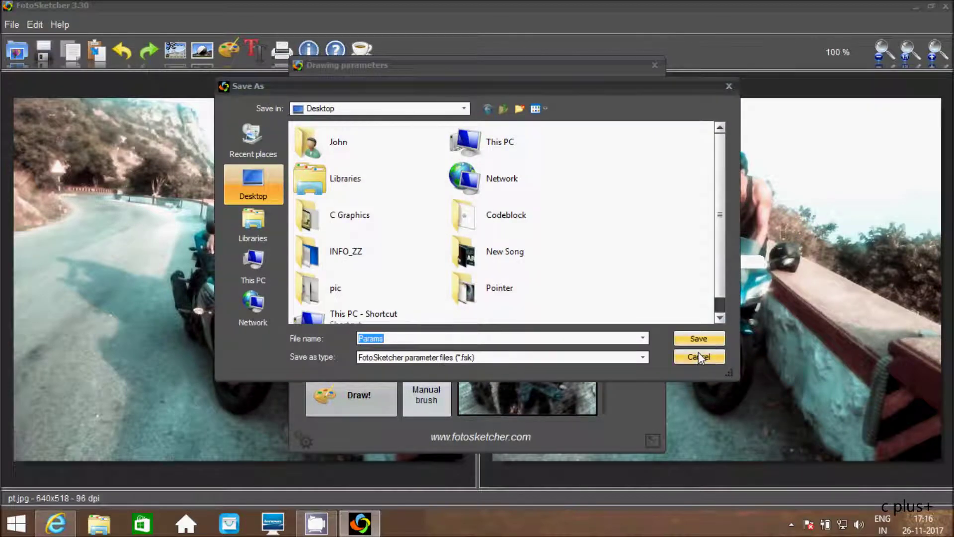
click(698, 356)
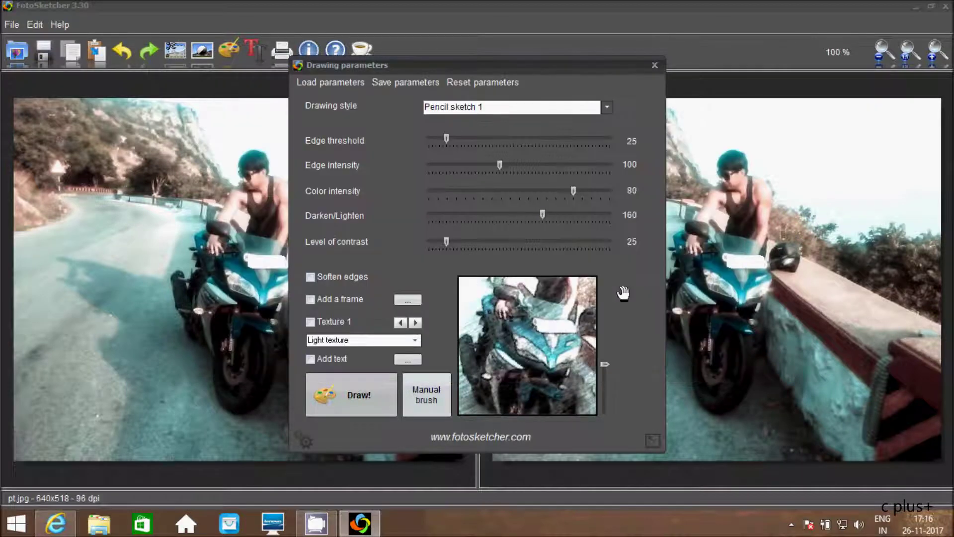
click(491, 82)
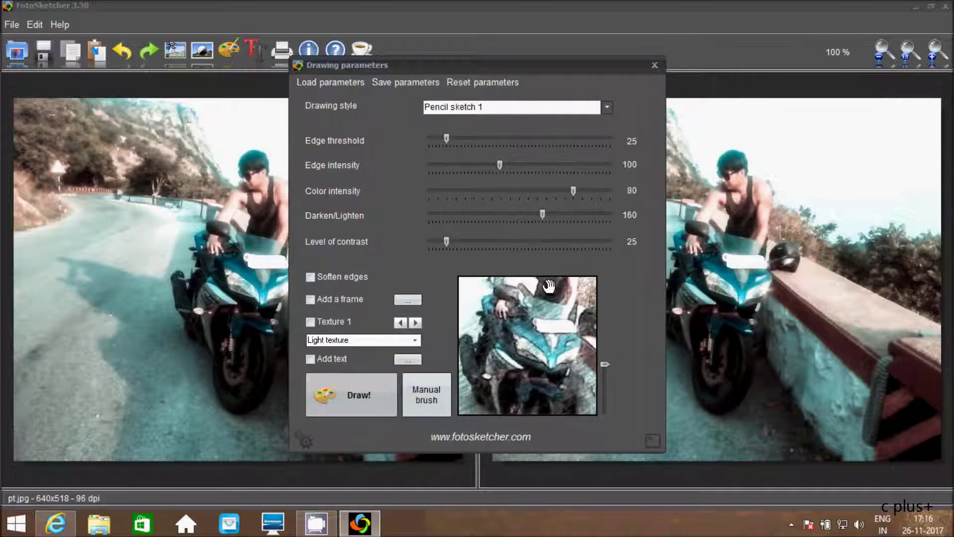
click(328, 86)
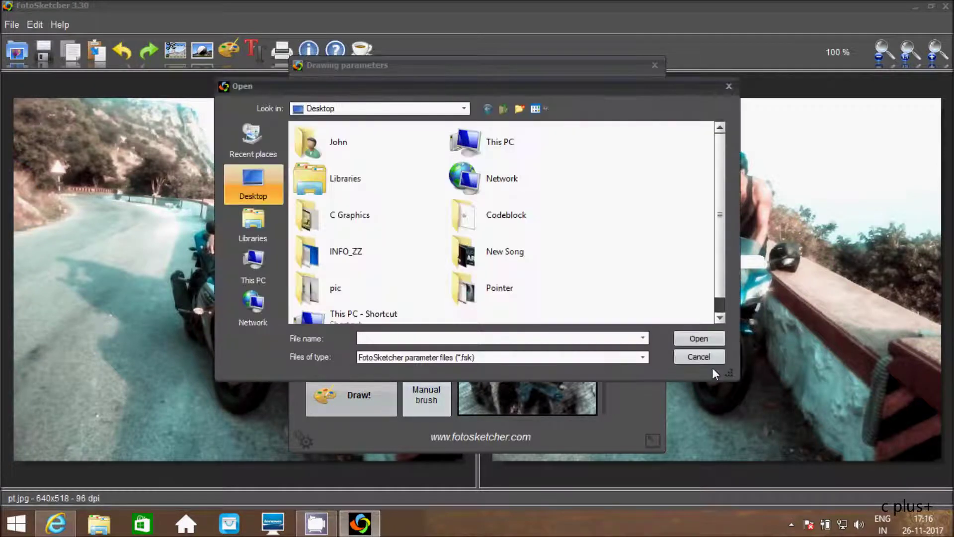
click(710, 354)
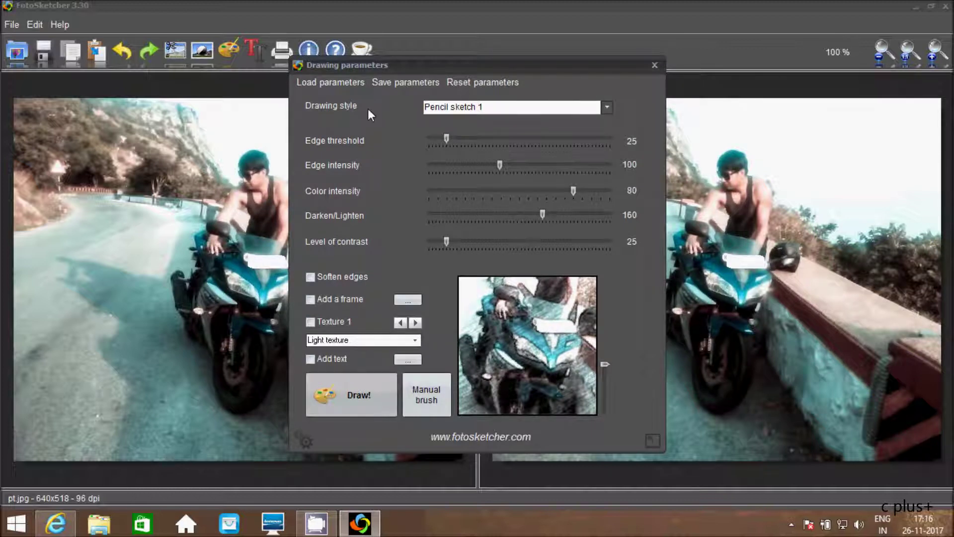
Choose the Painting 6 (oil painting) drawing style, set image simplification to 12 and draw the result
click(526, 108)
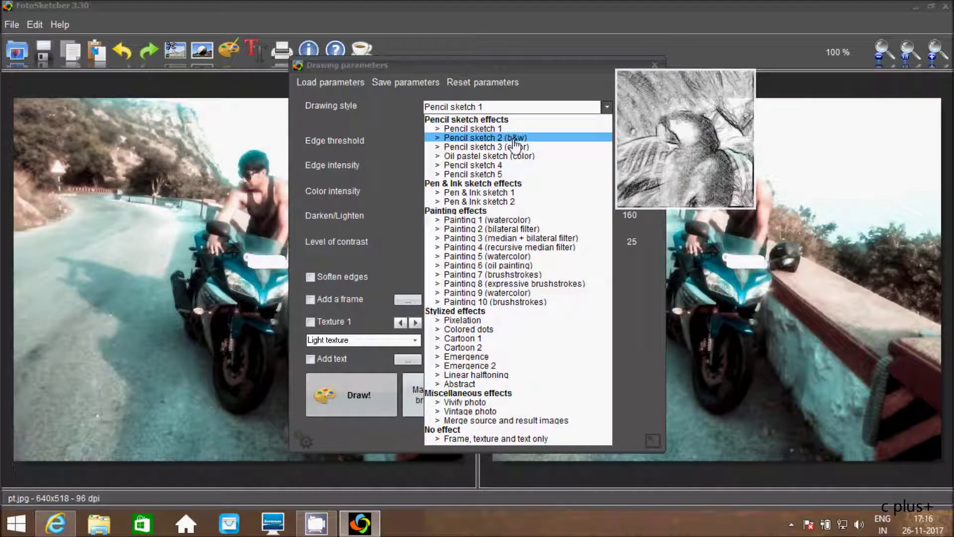
click(585, 139)
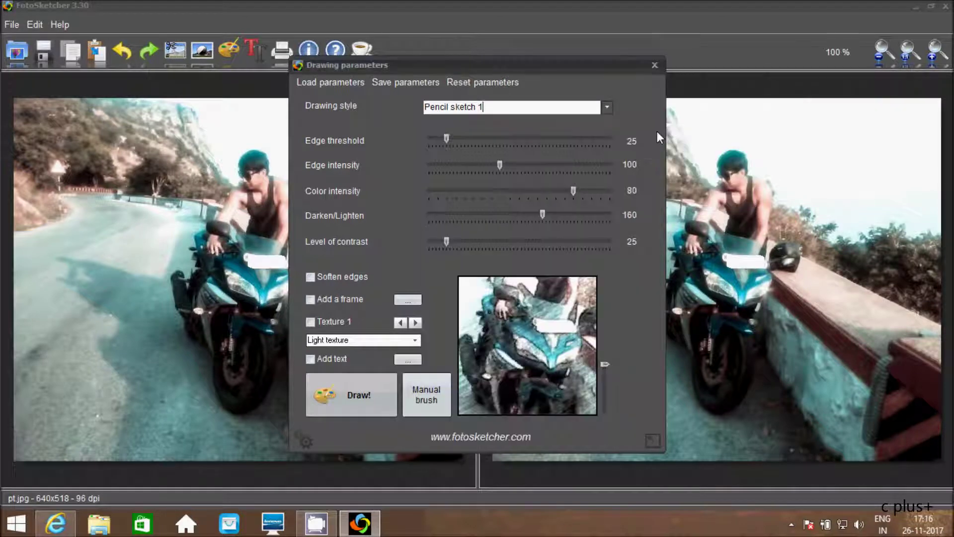
click(540, 110)
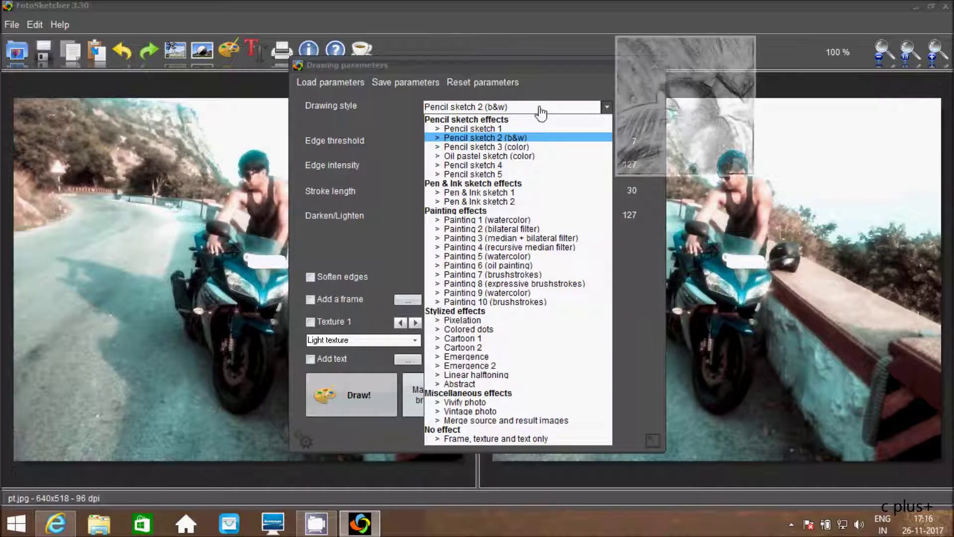
click(506, 265)
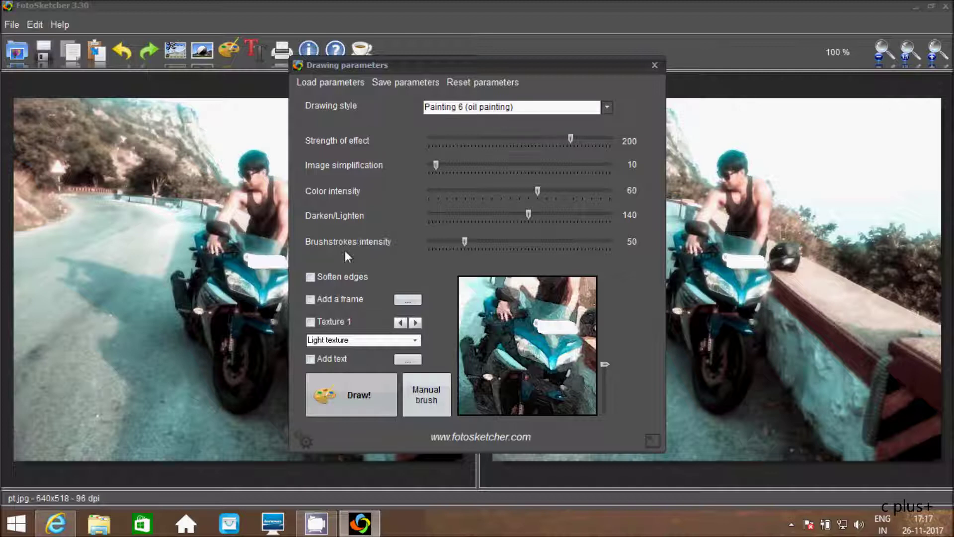
click(470, 171)
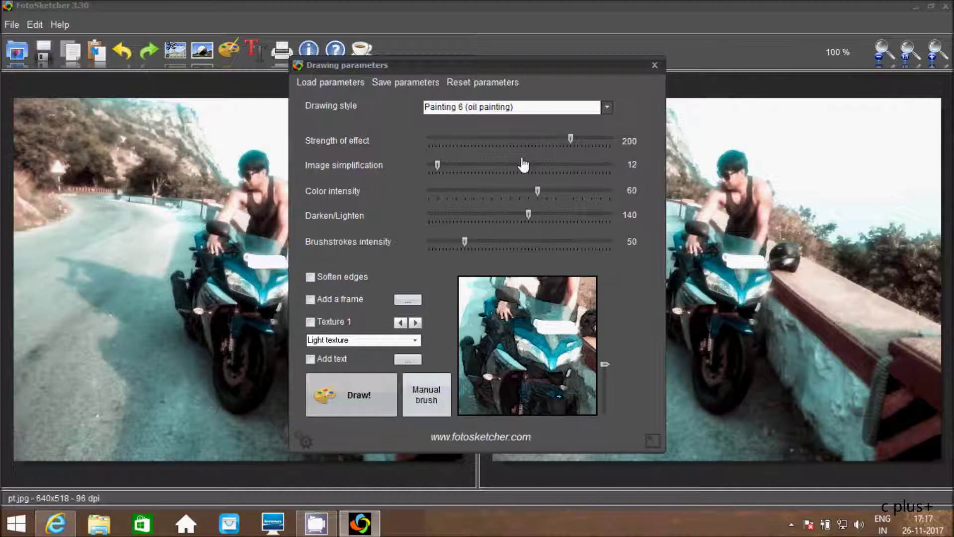
click(355, 414)
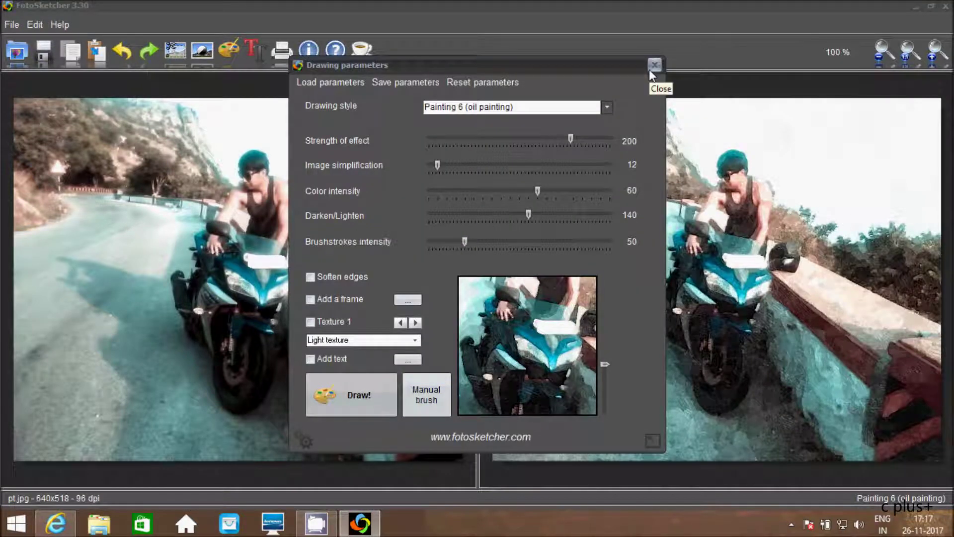
Choose the Vintage photo drawing style and draw the result
click(606, 107)
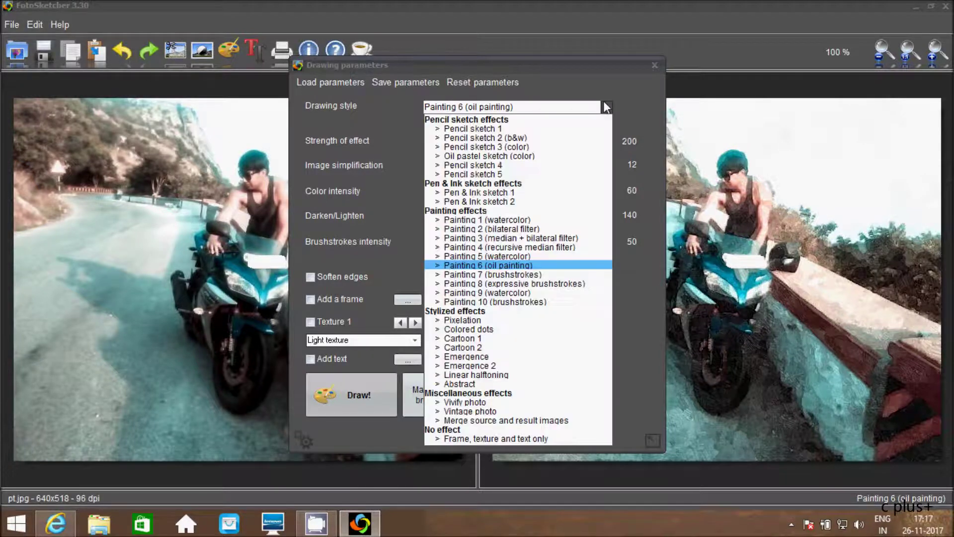
click(497, 467)
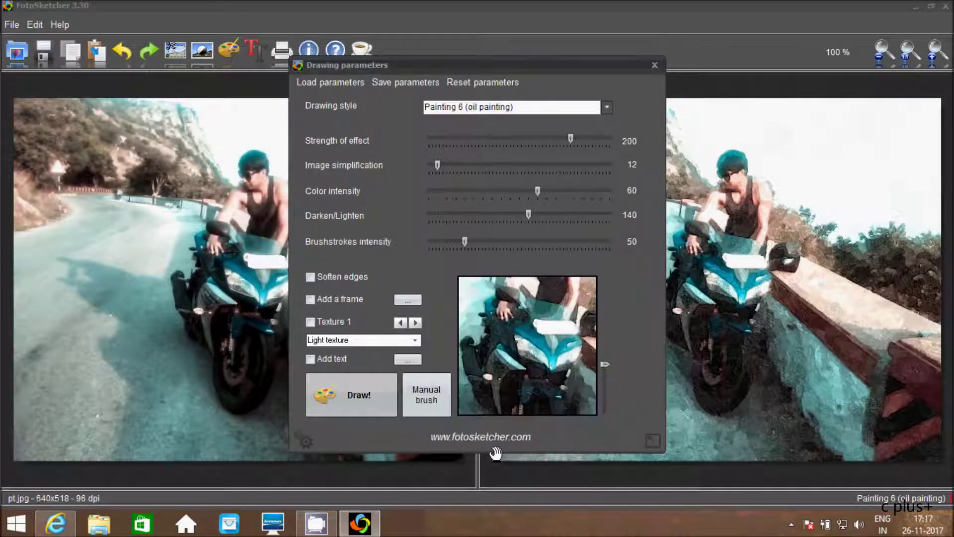
click(587, 113)
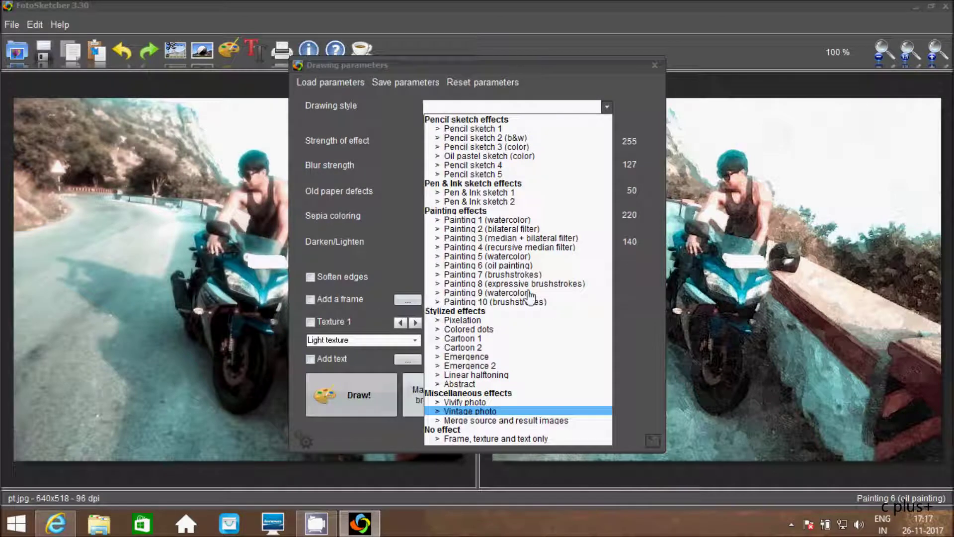
mouse_move(512, 330)
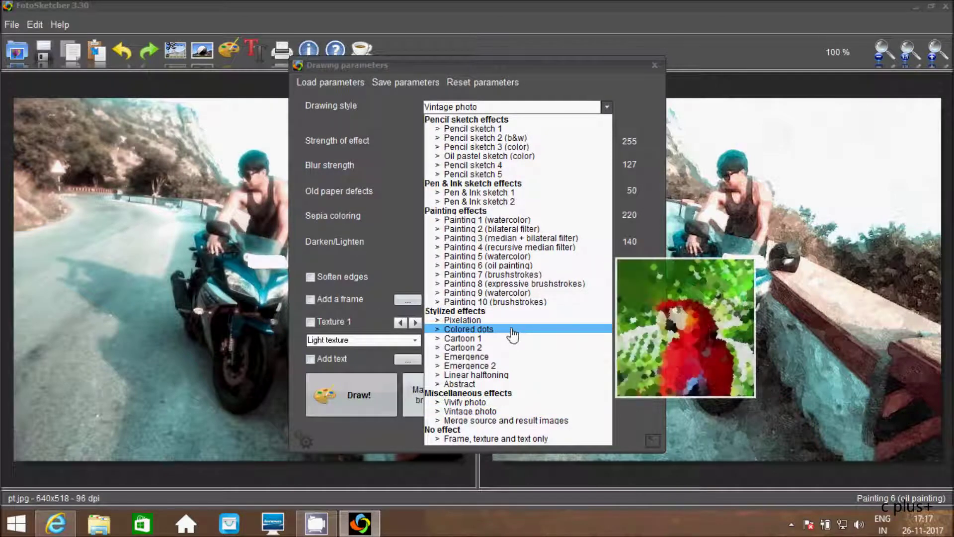
click(487, 411)
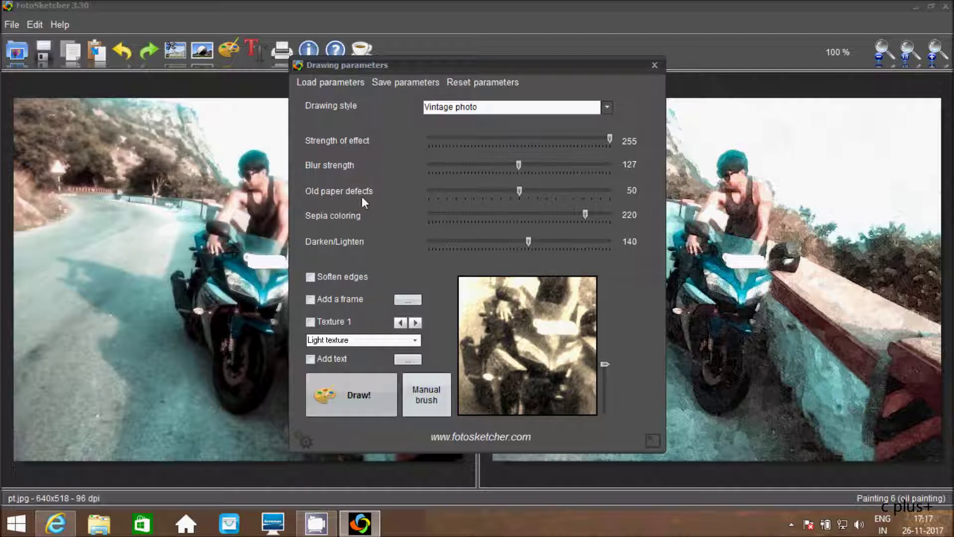
click(357, 400)
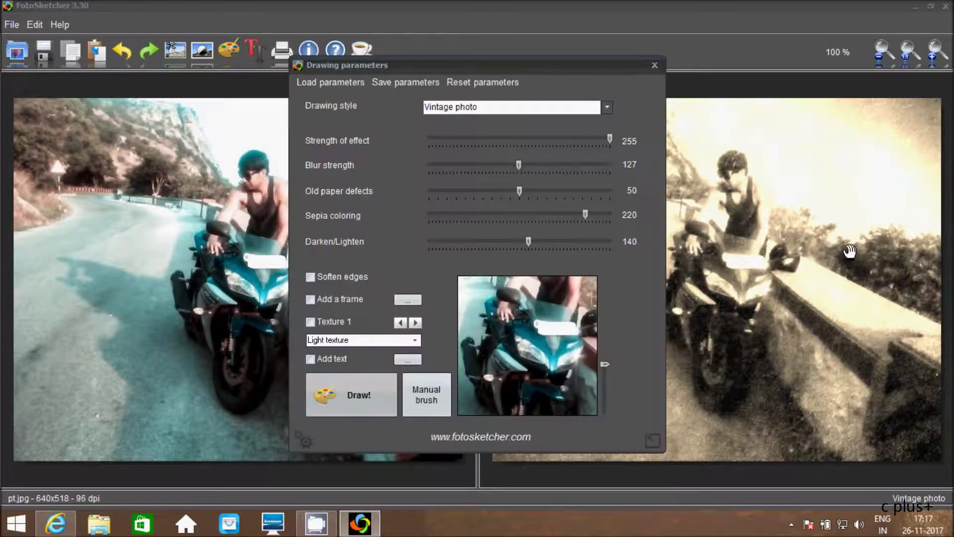
Apply the Pencil sketch 1 drawing style to the photo and shift the small preview to the rider
click(576, 108)
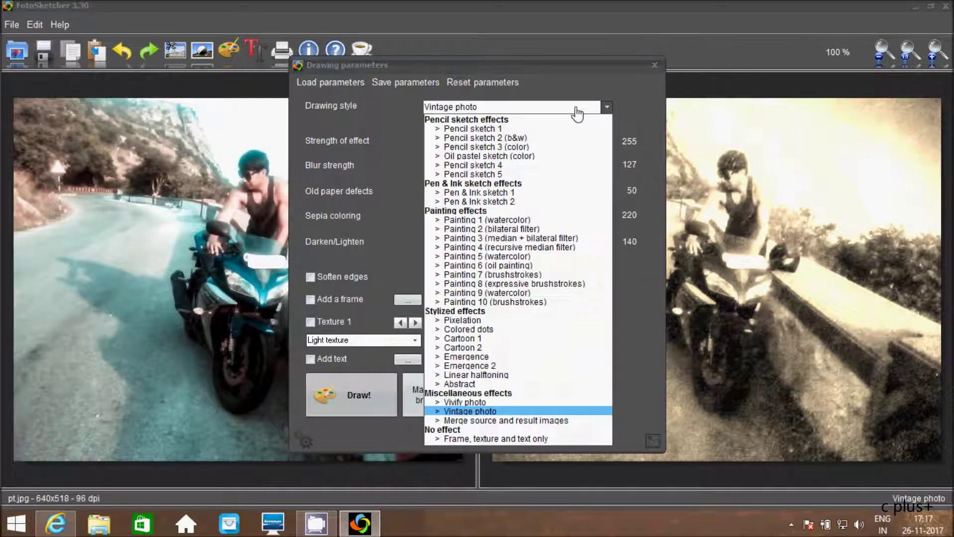
click(466, 129)
click(363, 412)
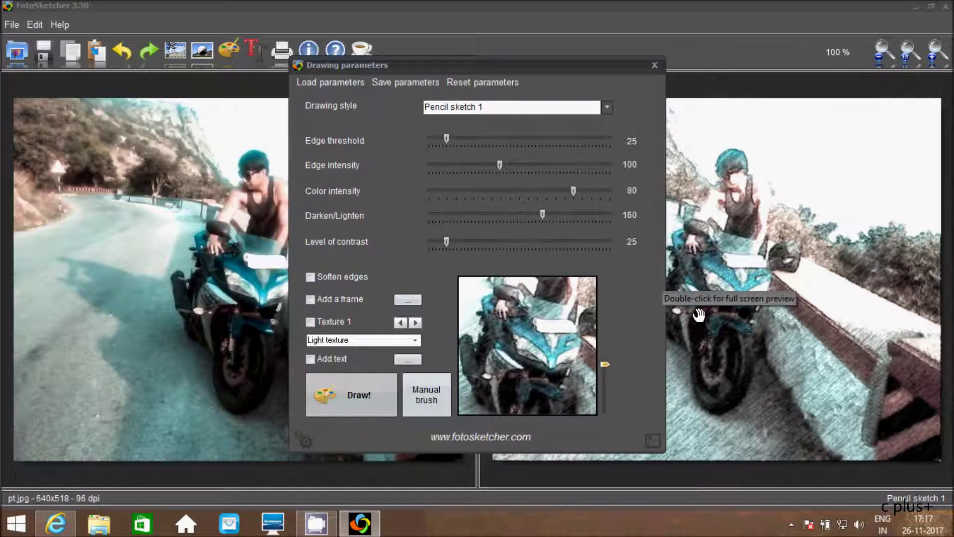
drag(534, 390, 534, 468)
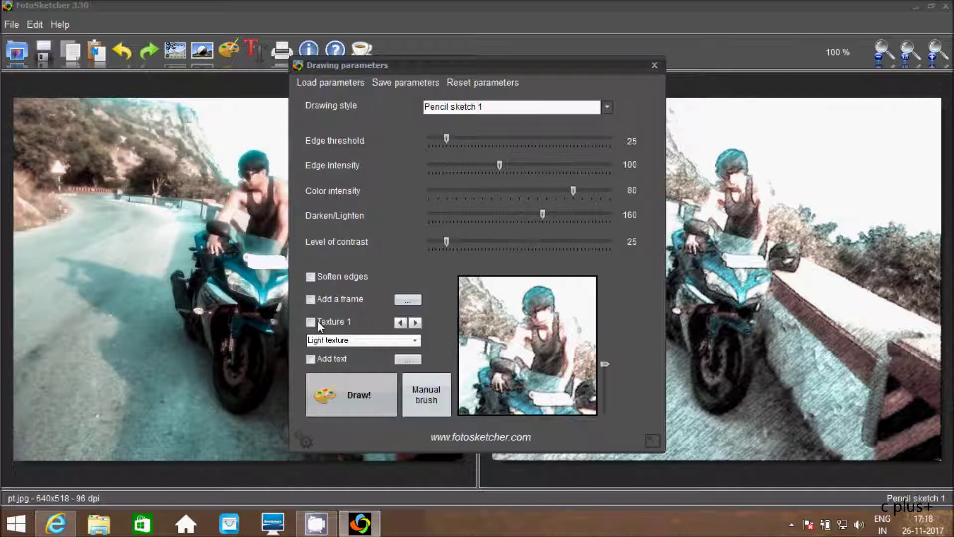
Enable a frame for the drawing and accept its parameters with the Lined frame style
click(311, 299)
click(408, 299)
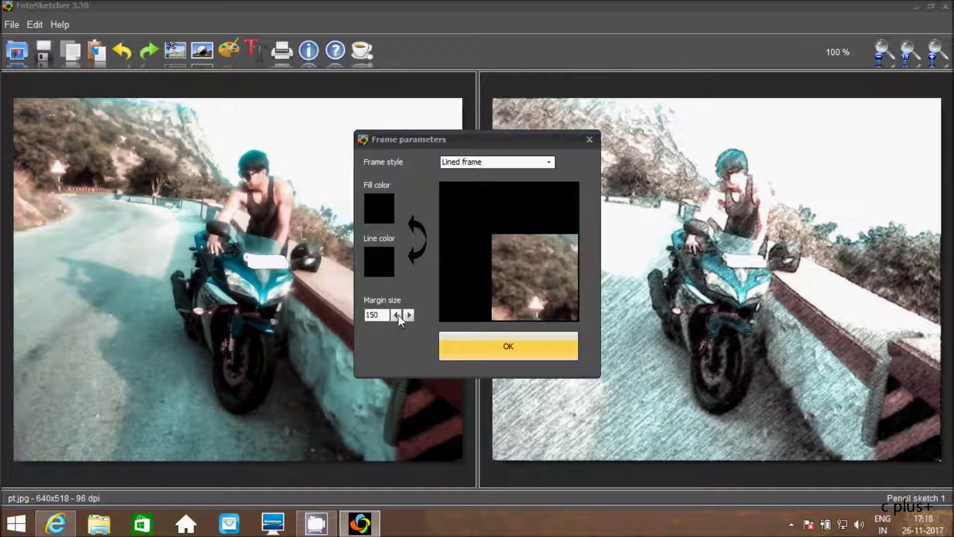
click(479, 354)
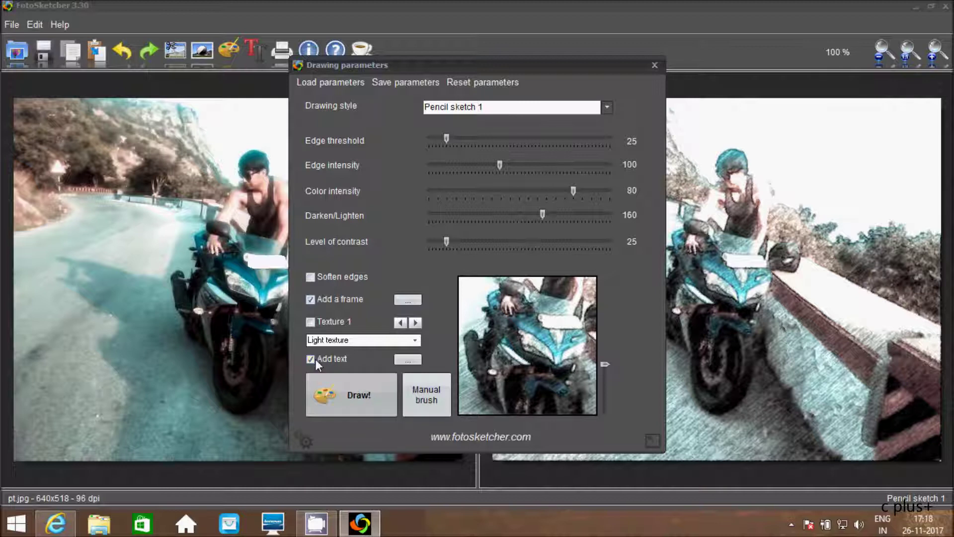
Enable added text for the drawing and replace its wording with "ImageMy"
click(407, 359)
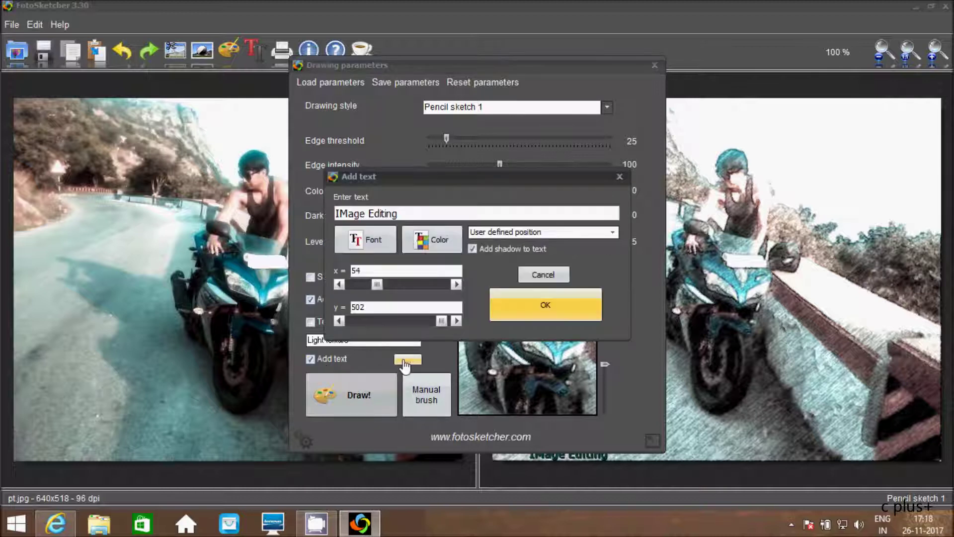
drag(402, 215, 296, 218)
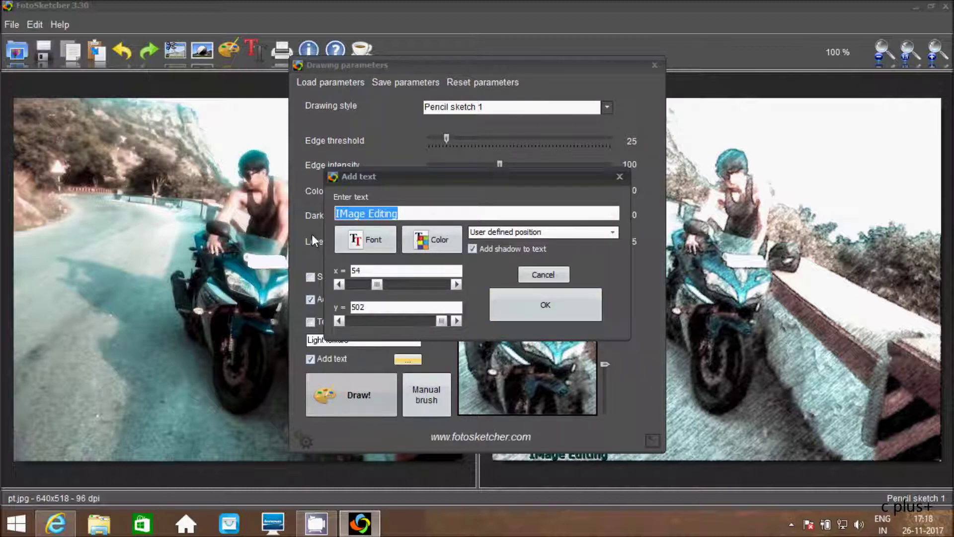
key(BackSpace)
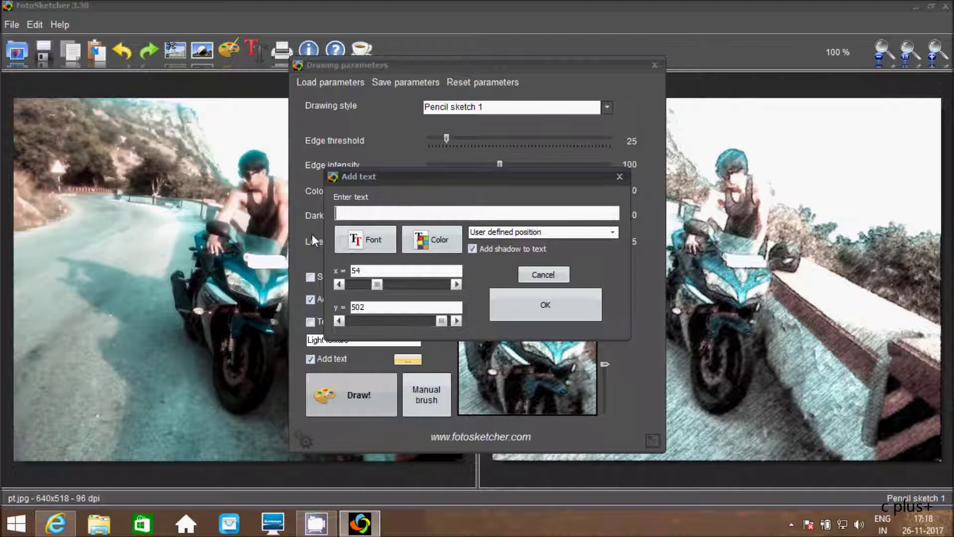
text(ImageMy)
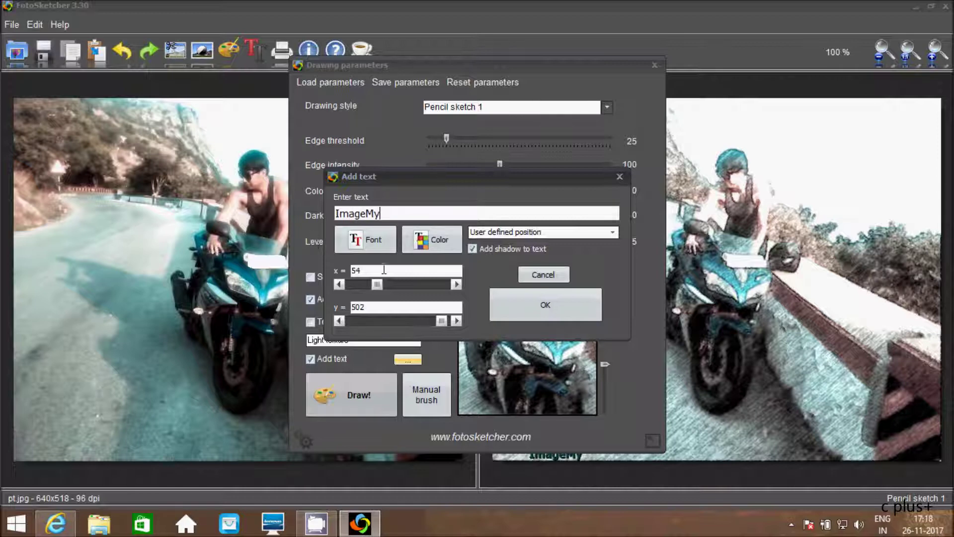
Set the added text's font to Trebuchet MS, Bold Italic, in Olive
click(370, 239)
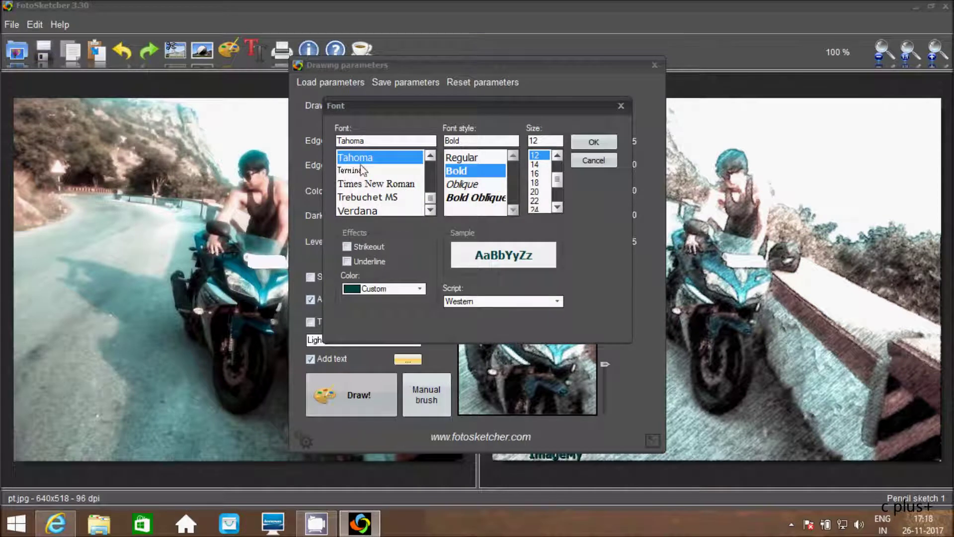
click(369, 198)
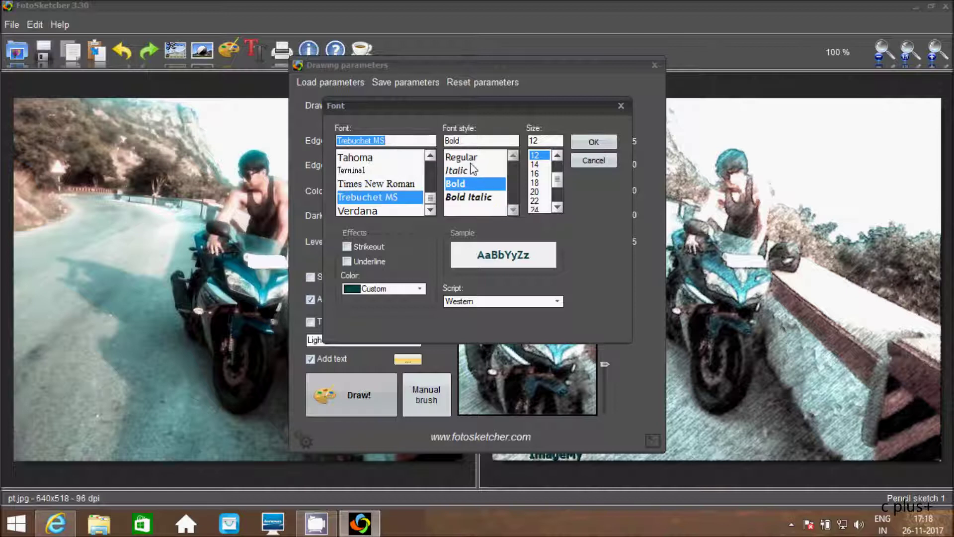
click(468, 197)
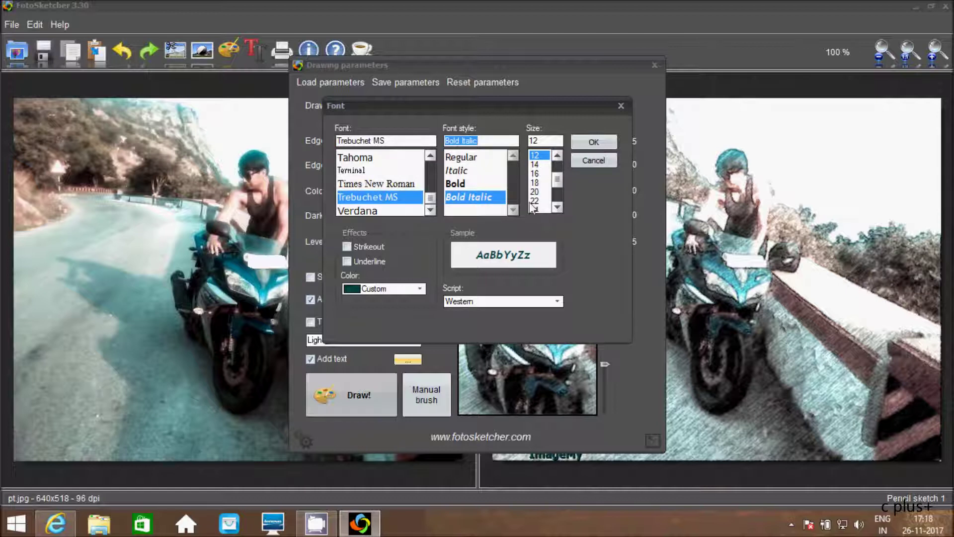
click(378, 292)
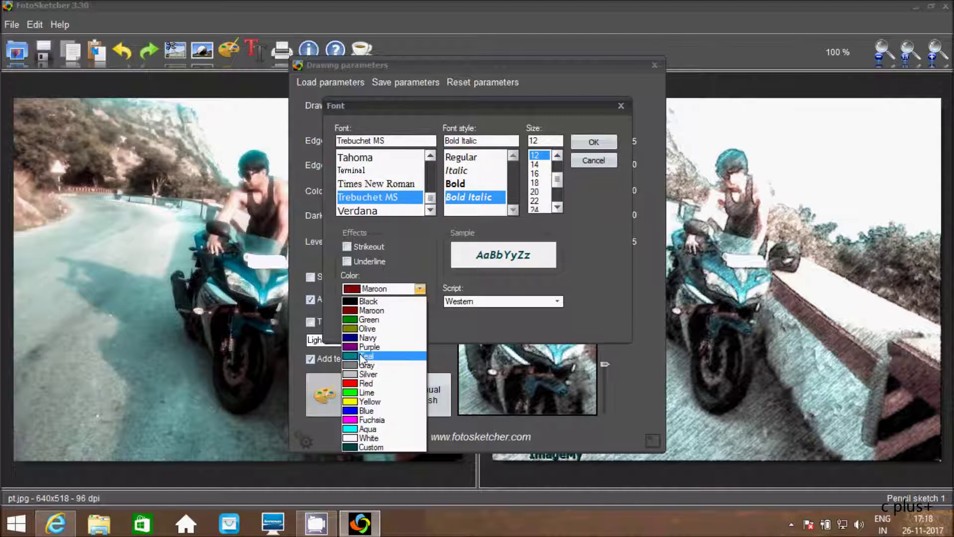
click(368, 328)
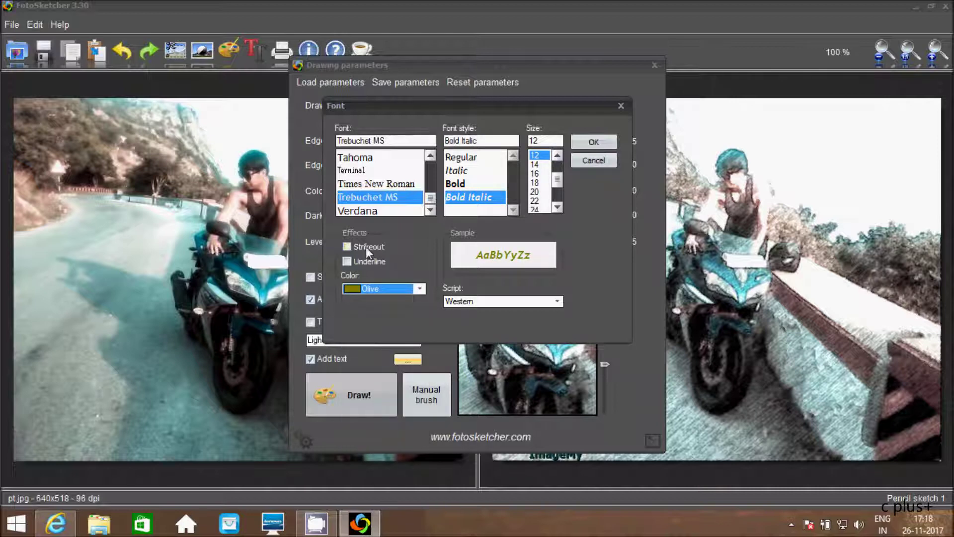
click(594, 142)
Change the added text's color to a dark green from the basic colors
click(428, 240)
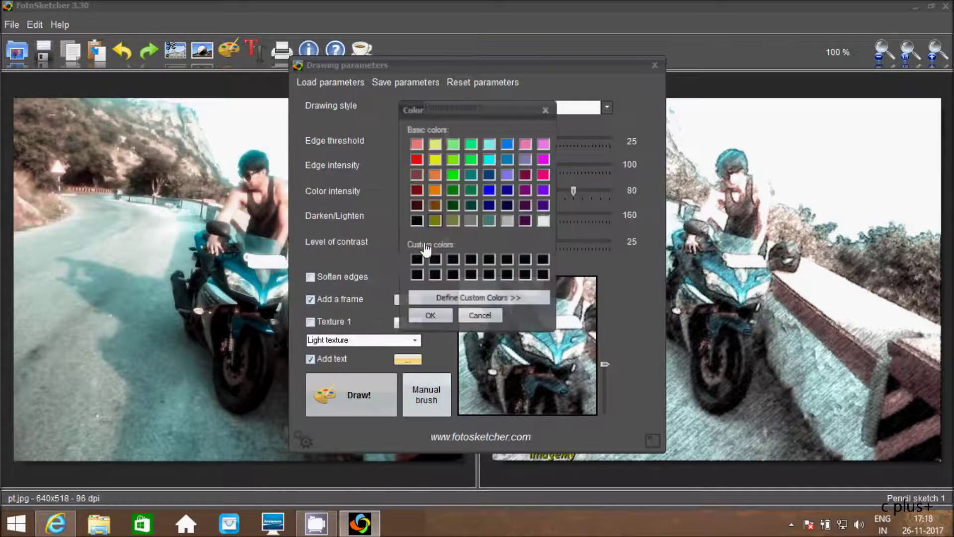
click(470, 191)
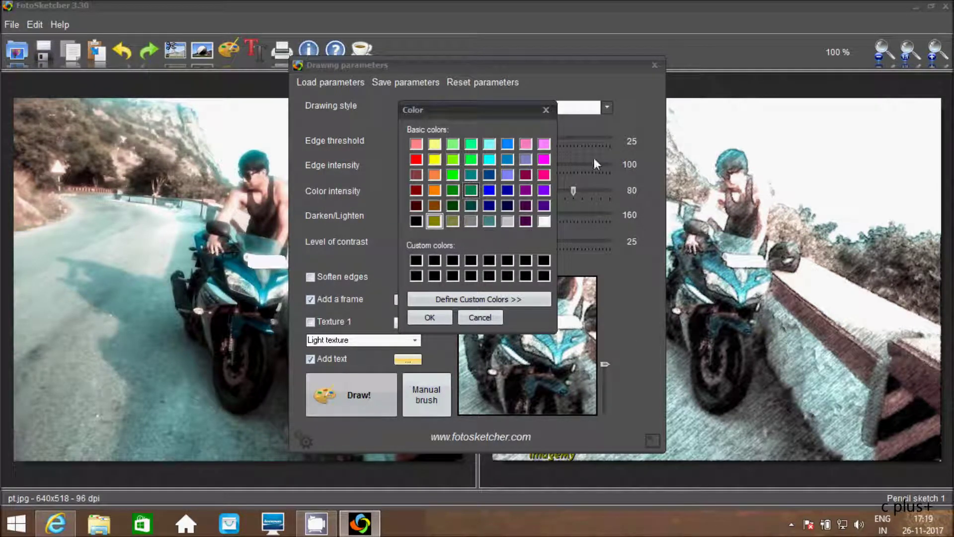
click(440, 318)
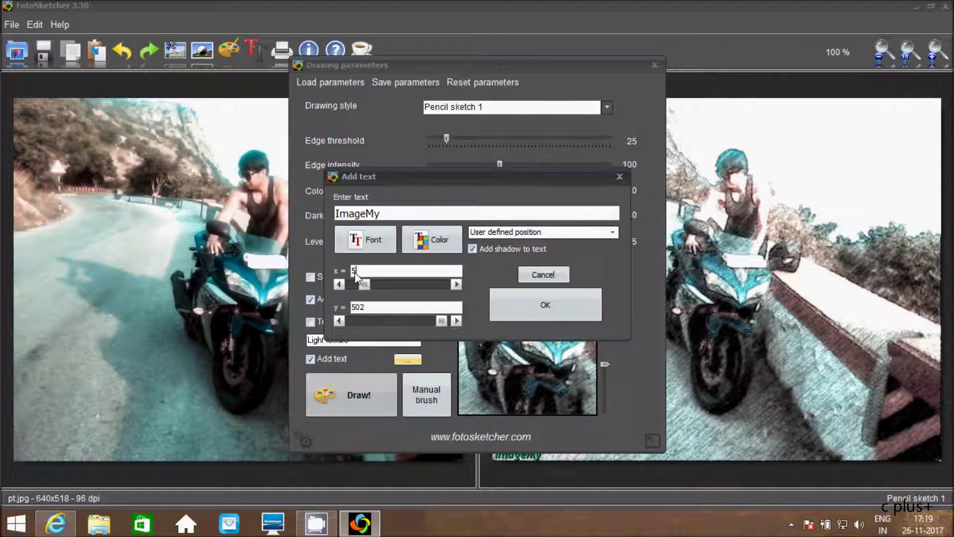
Set the text's x position to 400 and accept the text settings
key(BackSpace)
key(BackSpace)
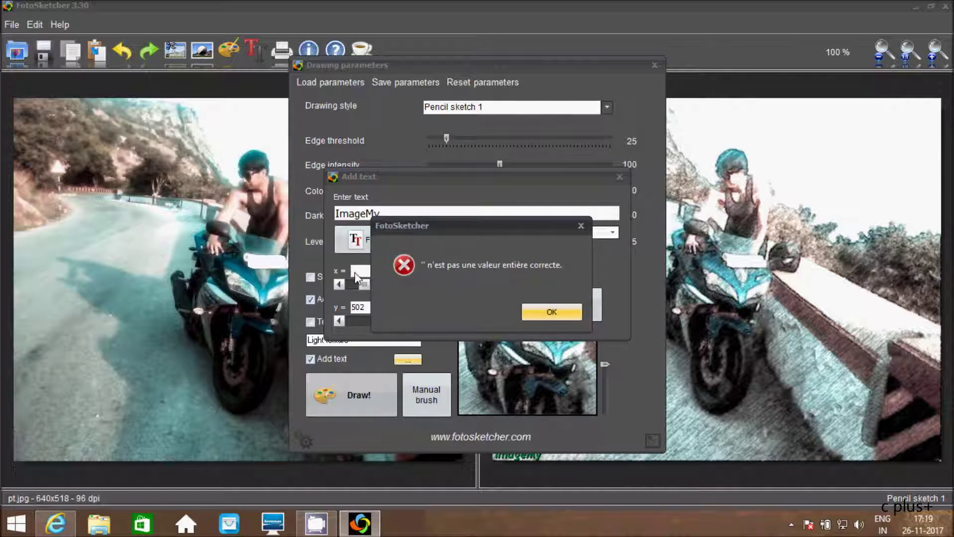
click(526, 312)
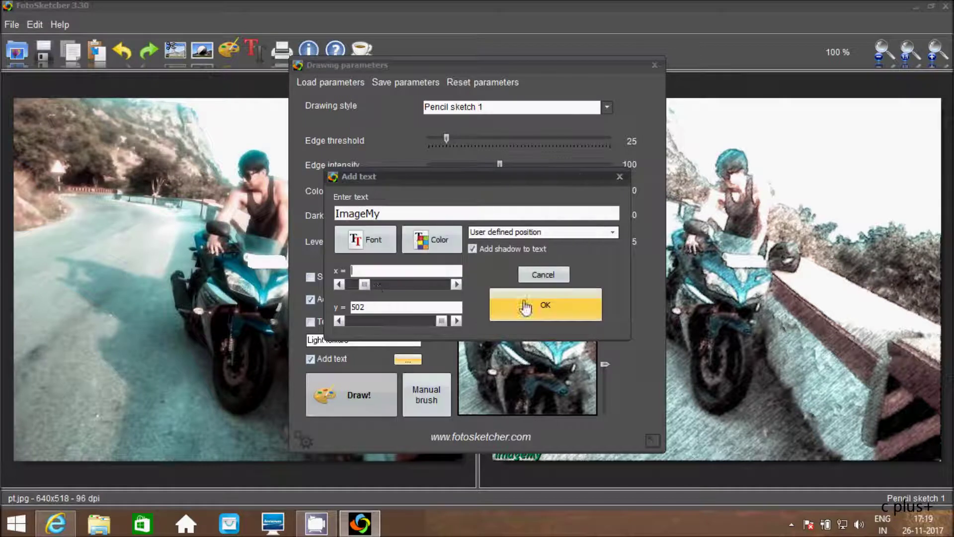
text(400)
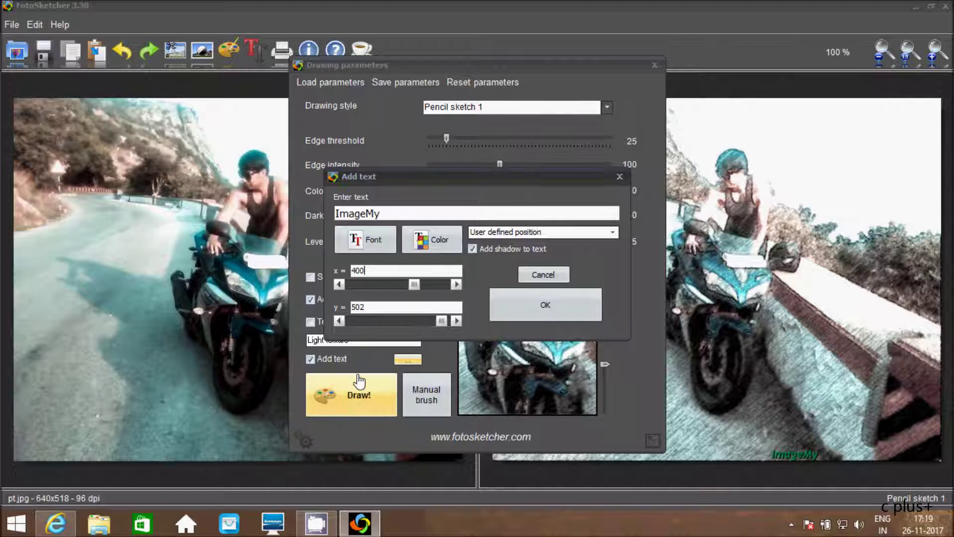
click(516, 321)
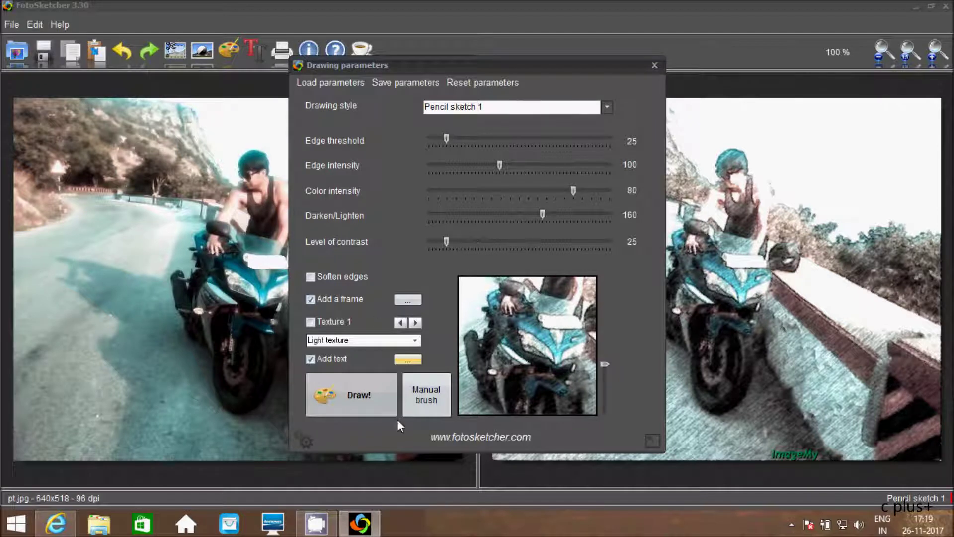
Start the manual retouch brush, try a stroke across the road in the sketch, and undo it
click(426, 394)
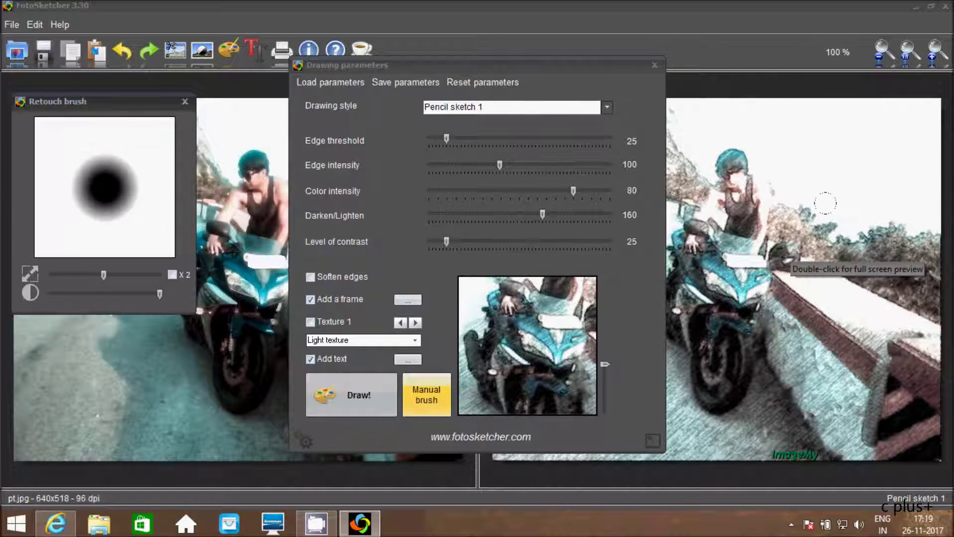
click(819, 182)
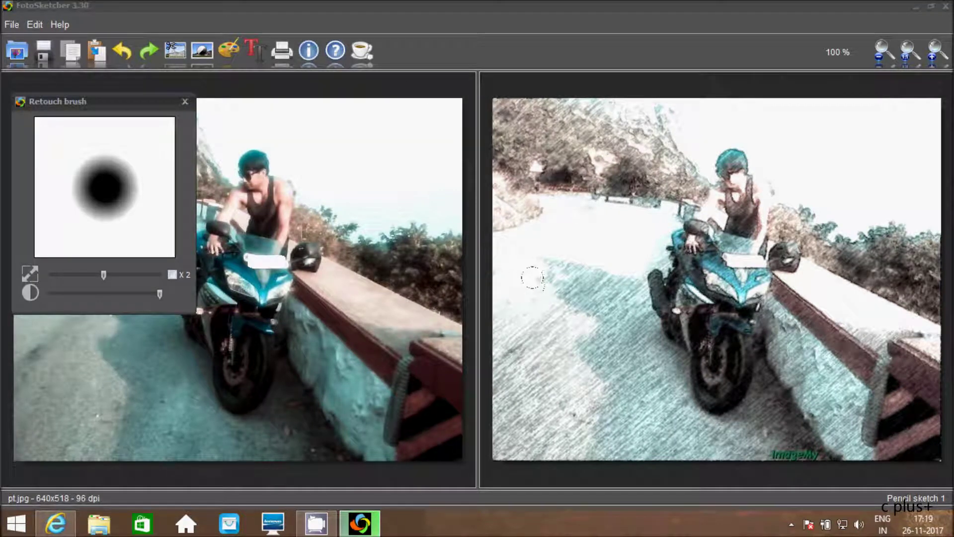
drag(533, 277, 623, 399)
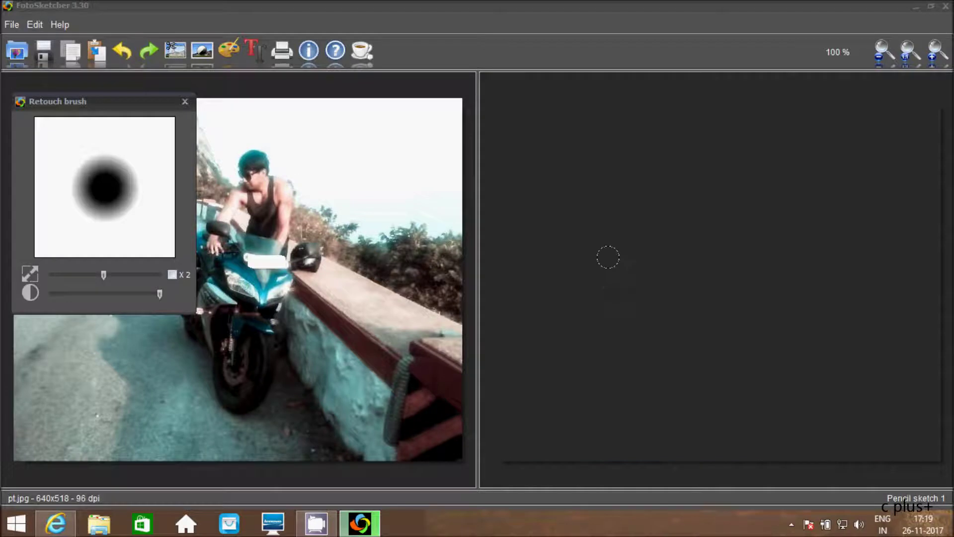
click(543, 317)
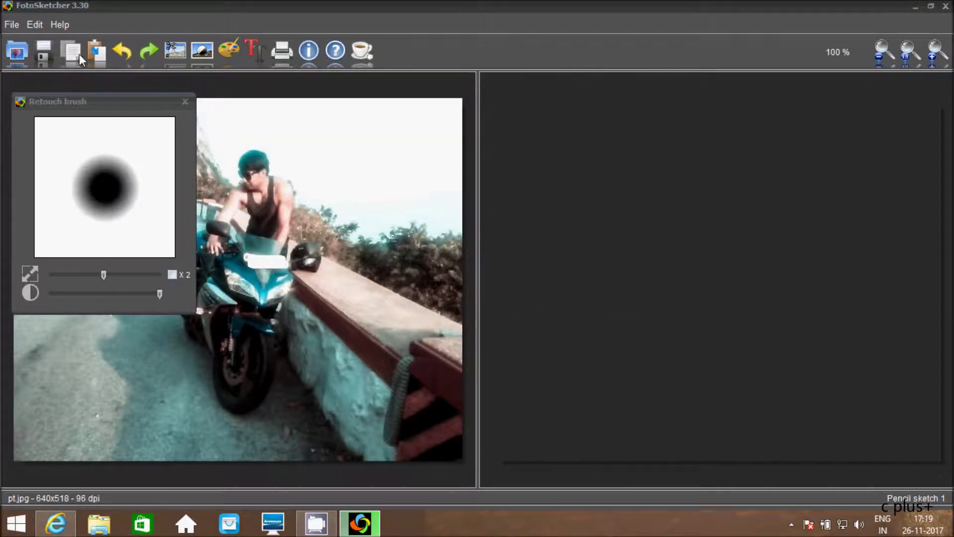
click(122, 53)
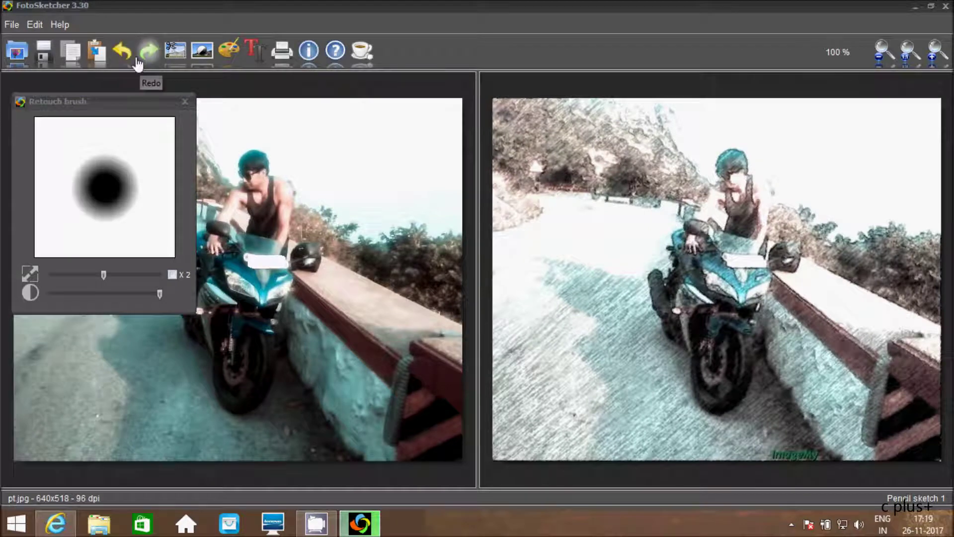
Paint several retouch brush strokes over the motorcycle's body and rear in the pencil sketch
click(107, 179)
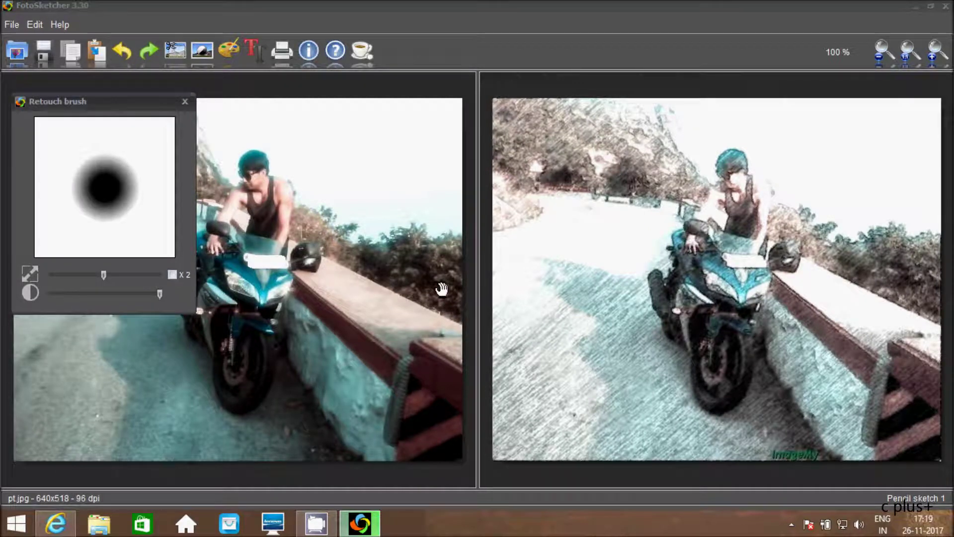
drag(673, 224, 728, 313)
drag(682, 272, 702, 330)
drag(641, 231, 670, 351)
drag(678, 316, 691, 356)
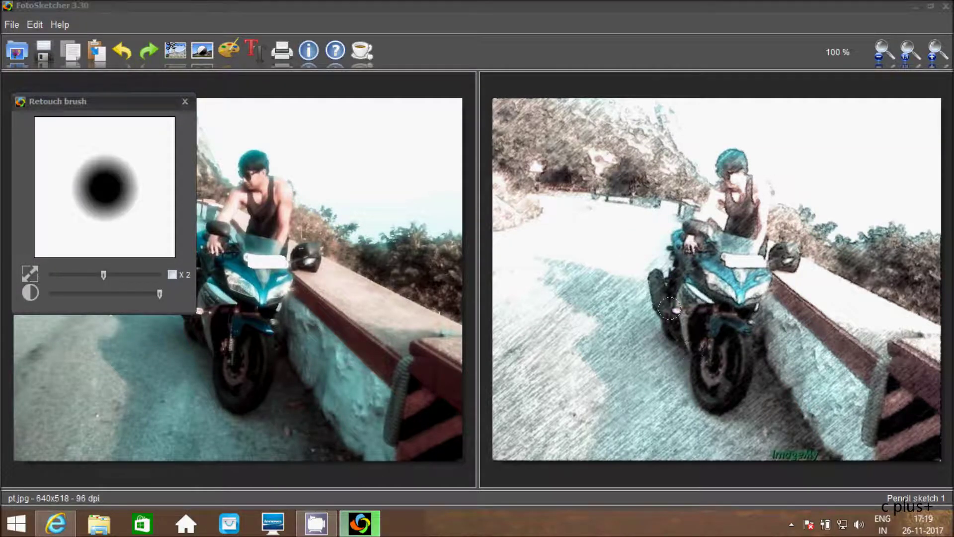
Undo the brush strokes and earlier drawings back to the unprocessed photo, and redo the Painting 6 (oil painting) result
click(119, 52)
click(121, 52)
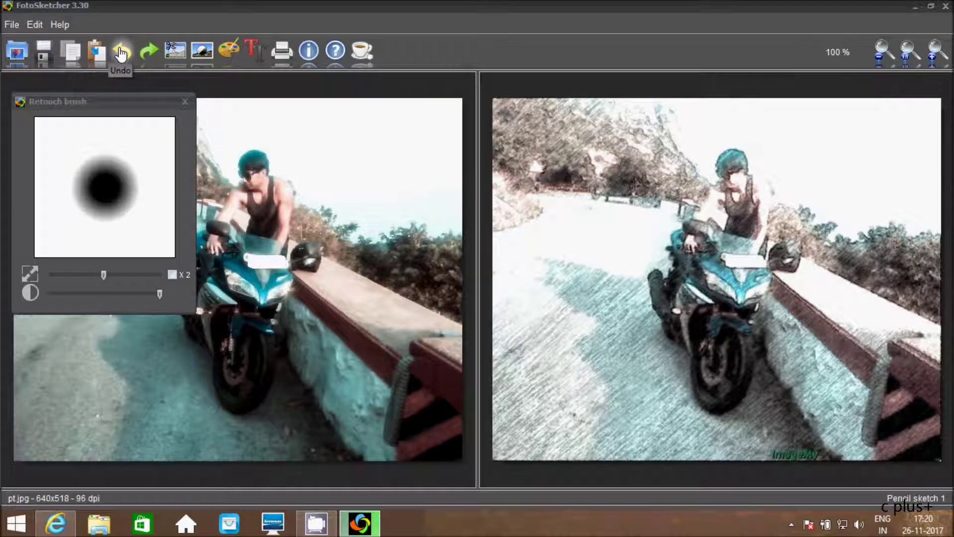
click(121, 52)
click(120, 52)
click(121, 52)
click(121, 52)
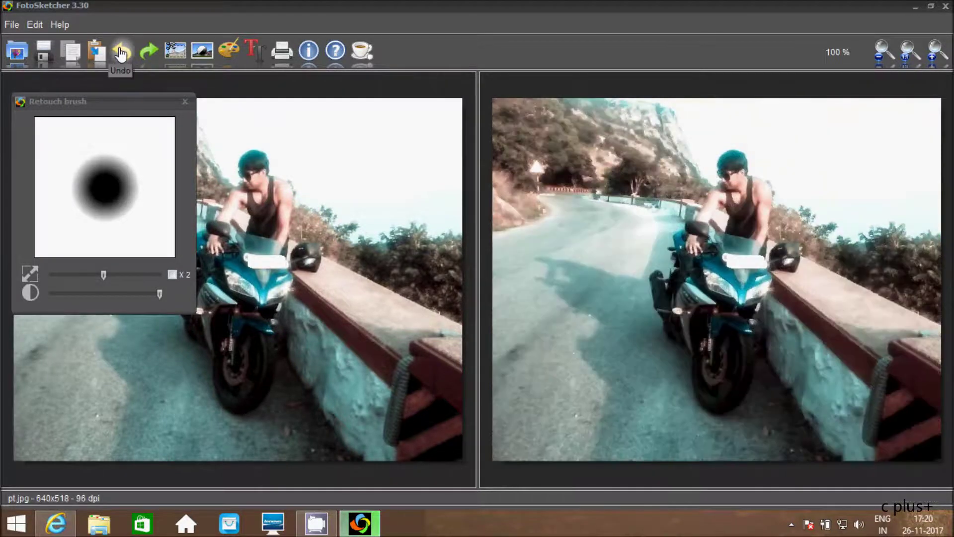
click(148, 50)
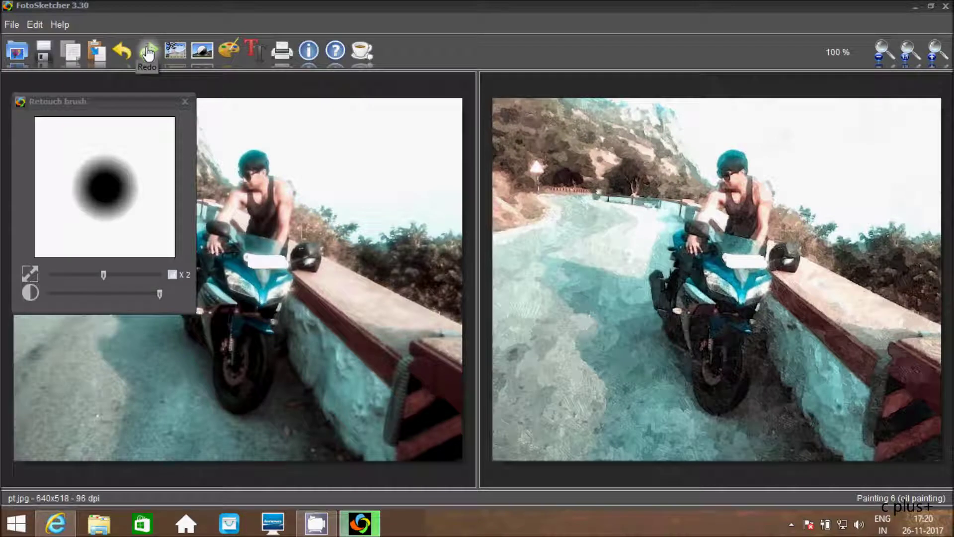
Brush Pencil sketch 1 strokes over the motorcycle in the oil painting, and close the retouch brush and drawing parameters
mouse_move(661, 249)
mouse_down()
mouse_move(752, 390)
mouse_move(711, 365)
mouse_up()
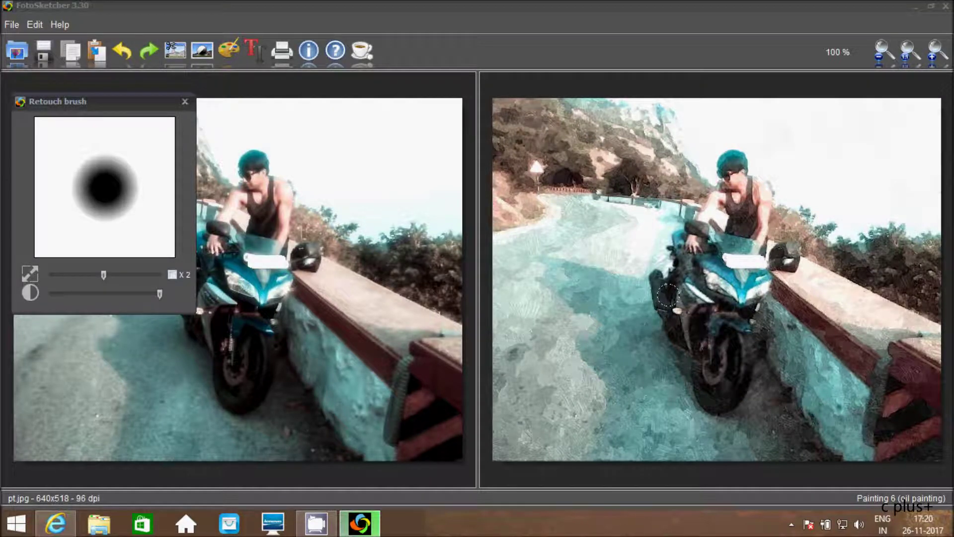
mouse_move(639, 267)
mouse_down()
mouse_move(656, 298)
mouse_move(726, 343)
mouse_move(677, 346)
mouse_up()
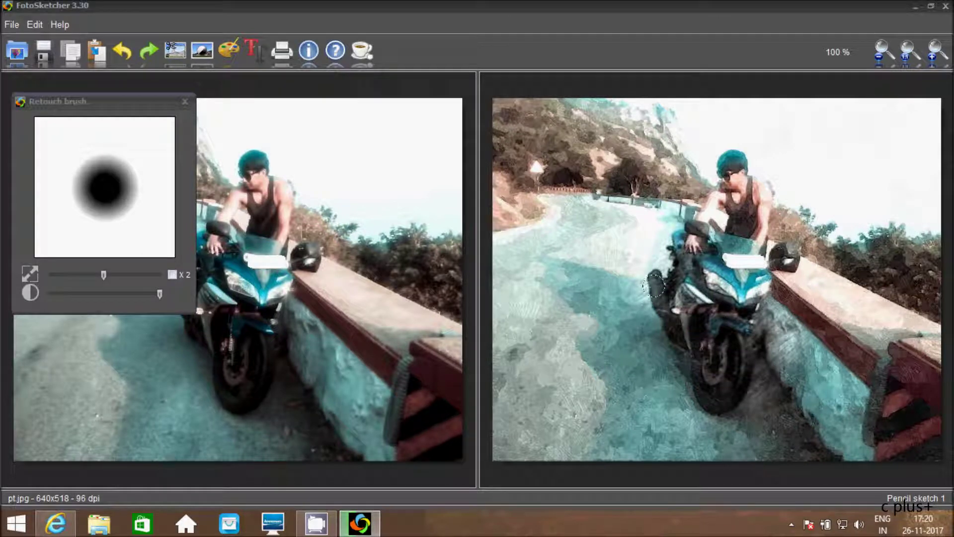
click(170, 297)
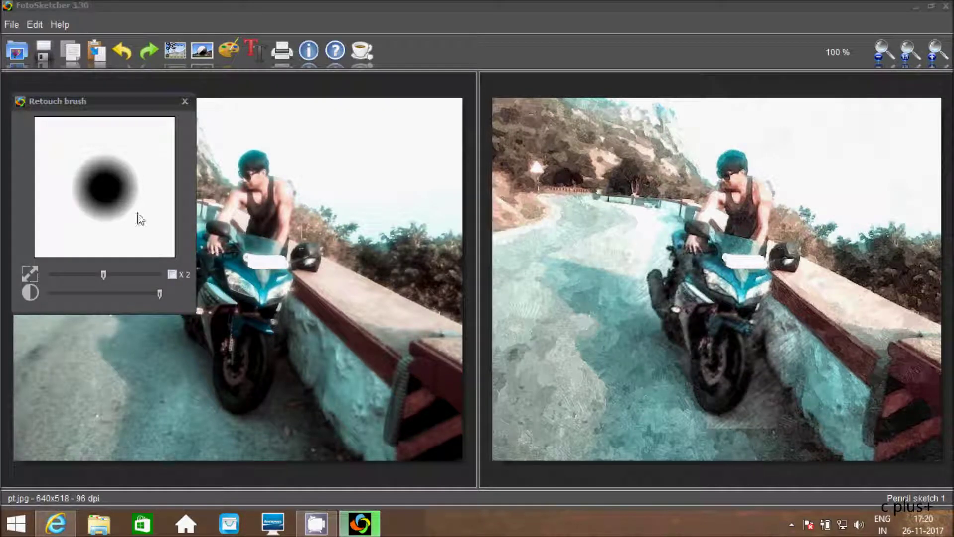
click(185, 101)
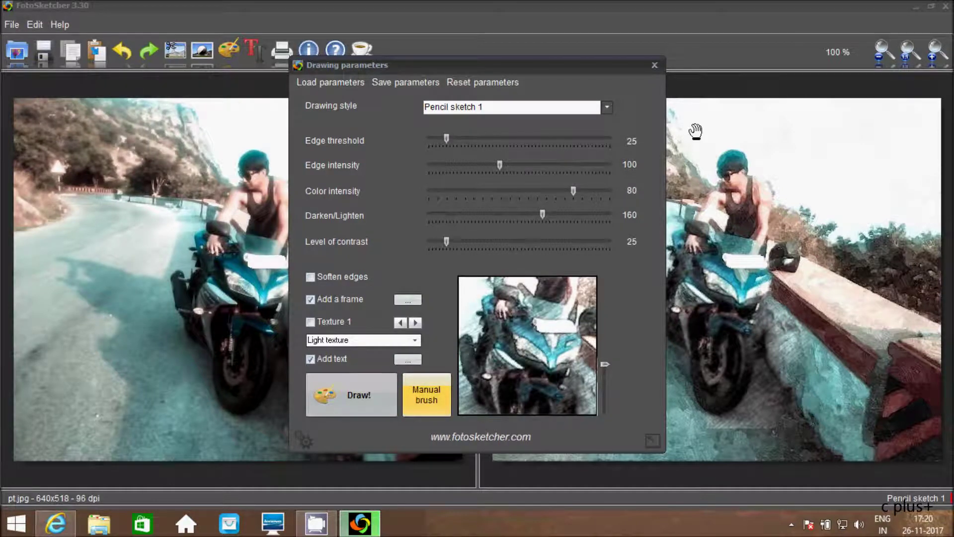
click(654, 66)
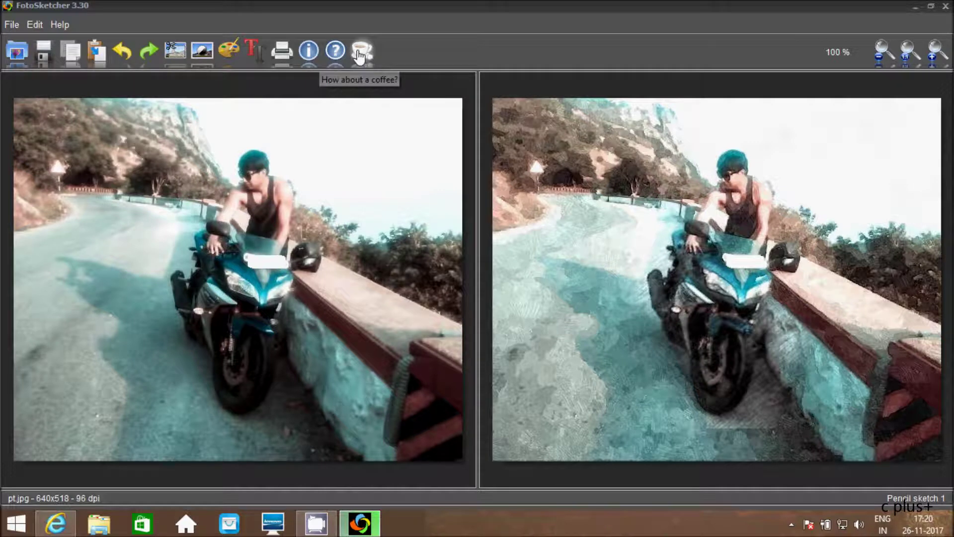
Compare the original photo and the retouched drawing at reduced and enlarged zoom levels, including the road and motorcycle close up
click(883, 58)
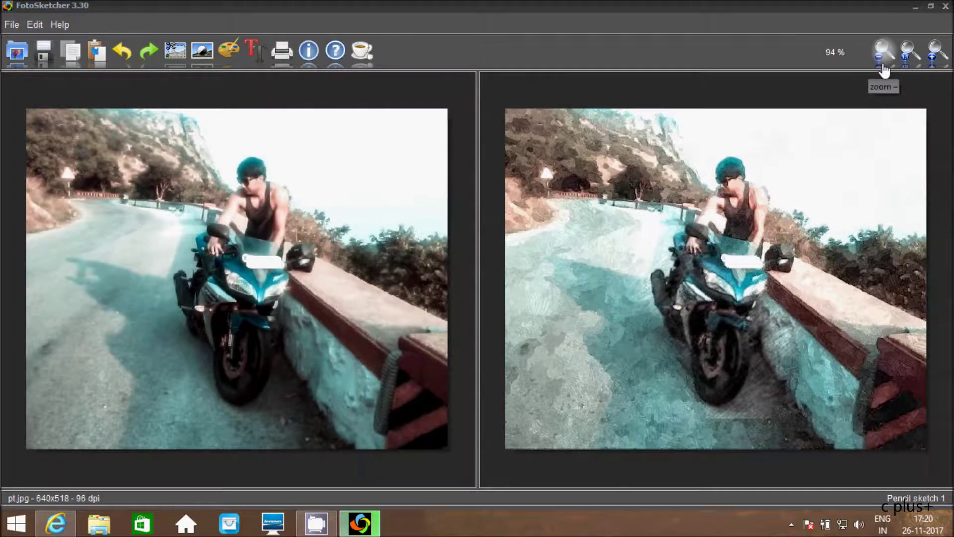
click(884, 69)
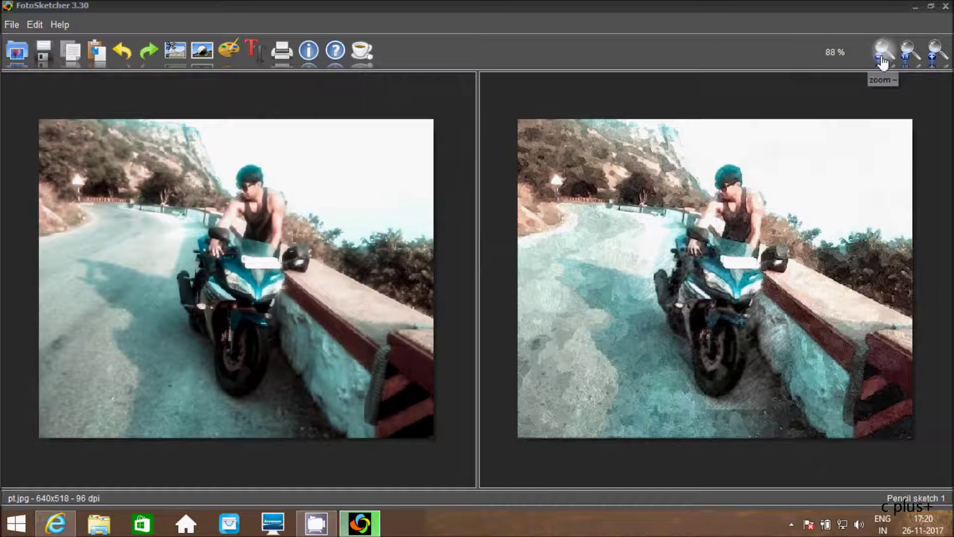
click(932, 55)
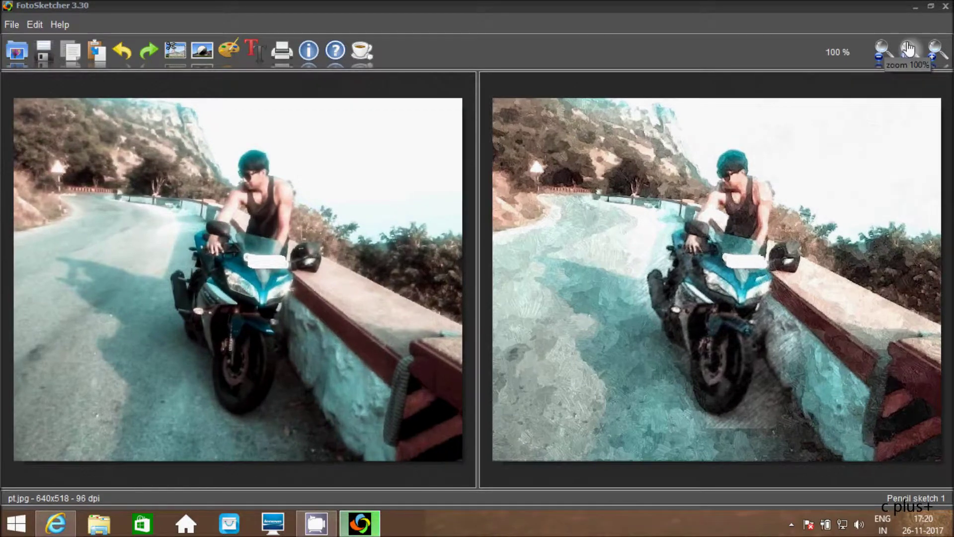
click(933, 52)
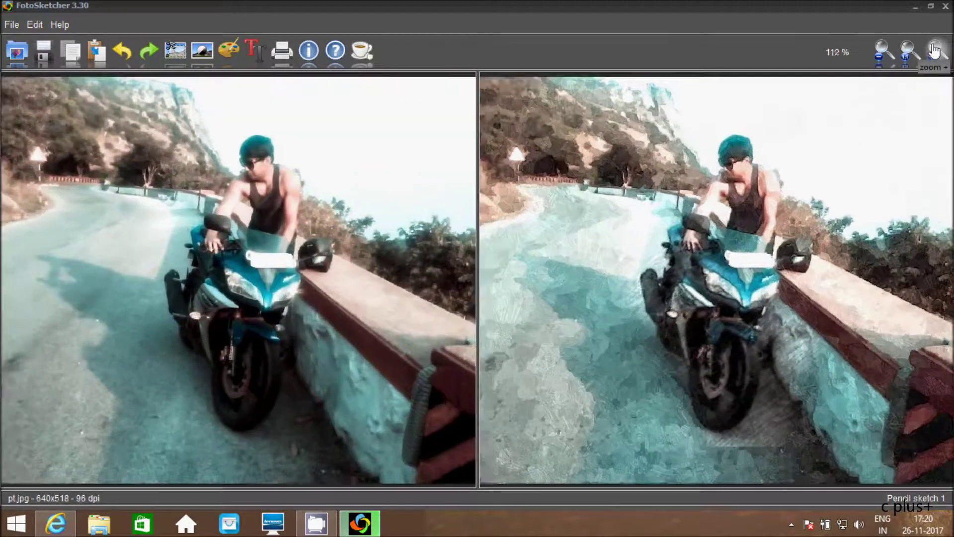
click(934, 52)
click(937, 51)
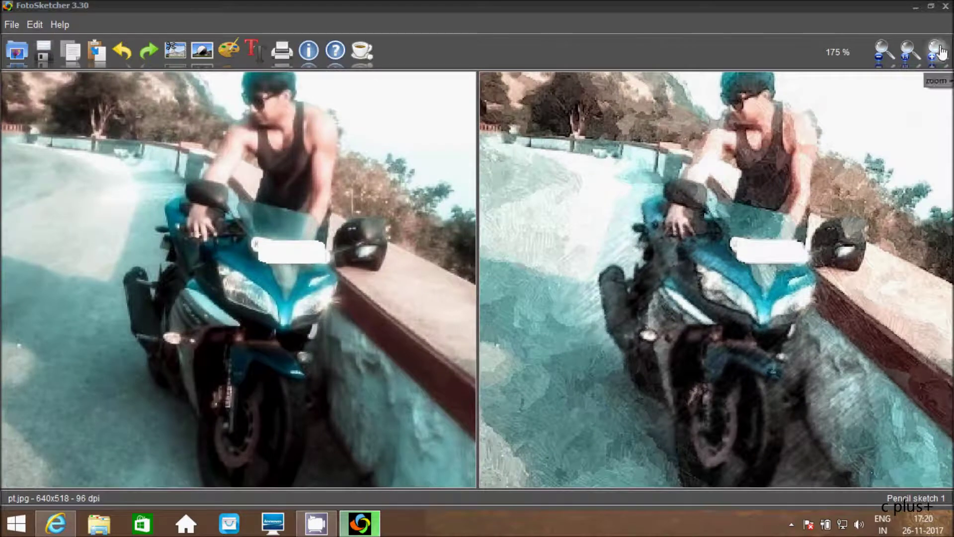
drag(615, 114, 558, 185)
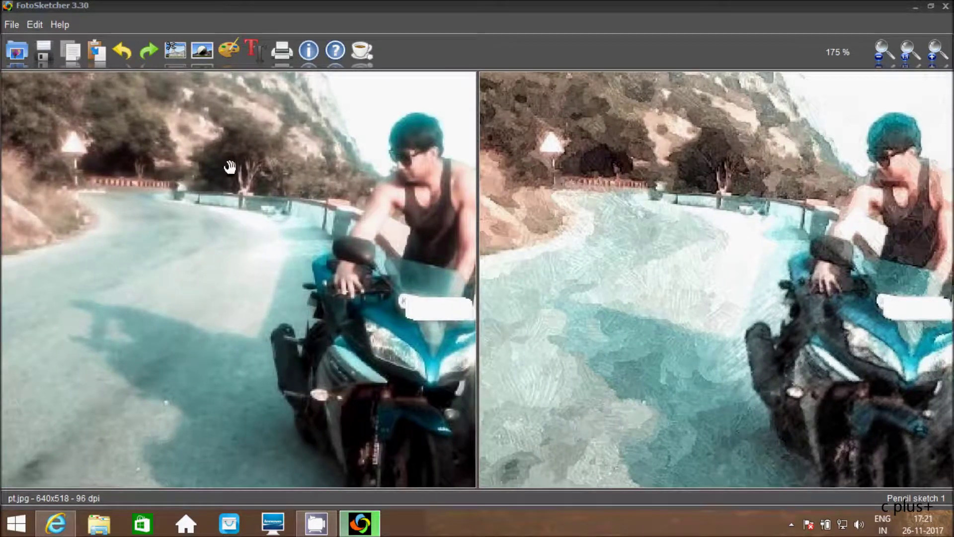
drag(463, 170, 811, 32)
click(885, 51)
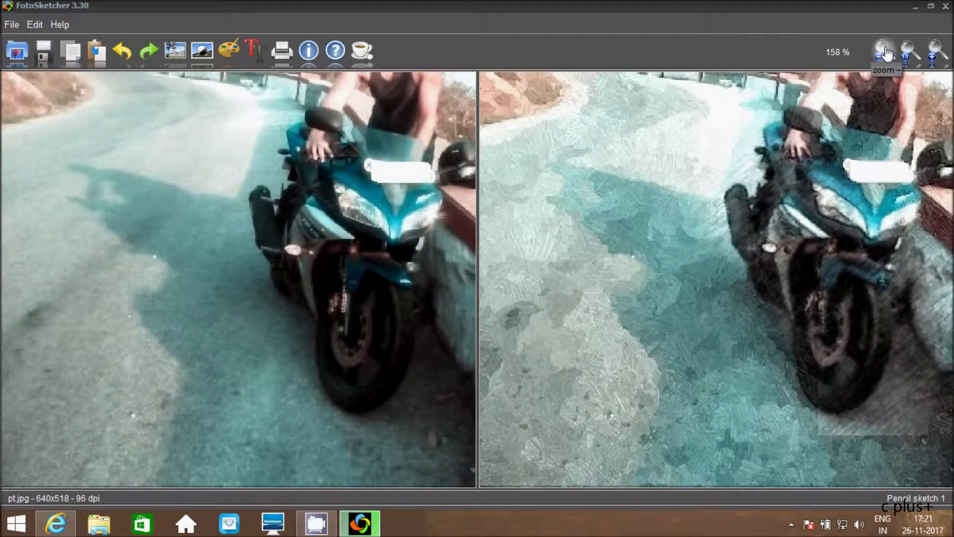
click(884, 52)
click(884, 52)
click(884, 51)
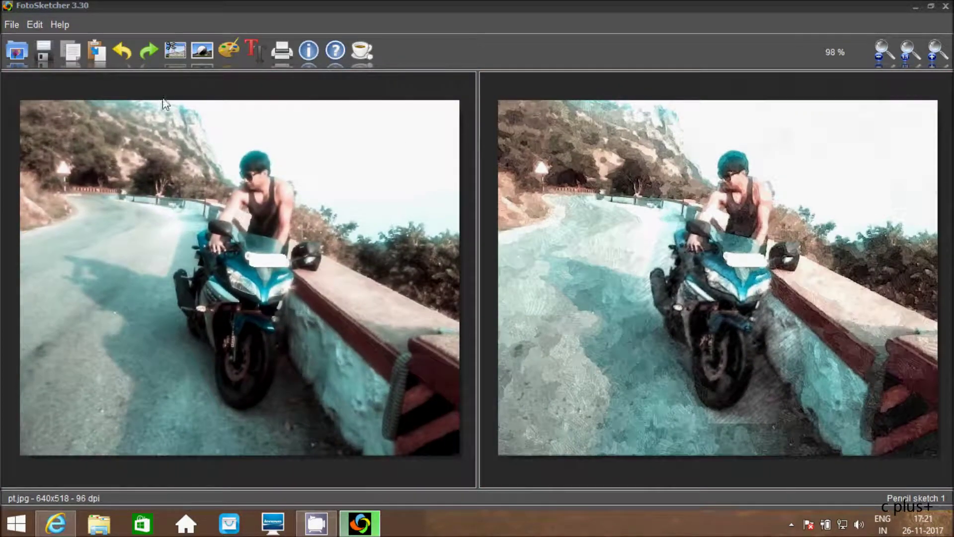
Rotate the source photo and drawing to the right, and rotate them back to the left
click(35, 24)
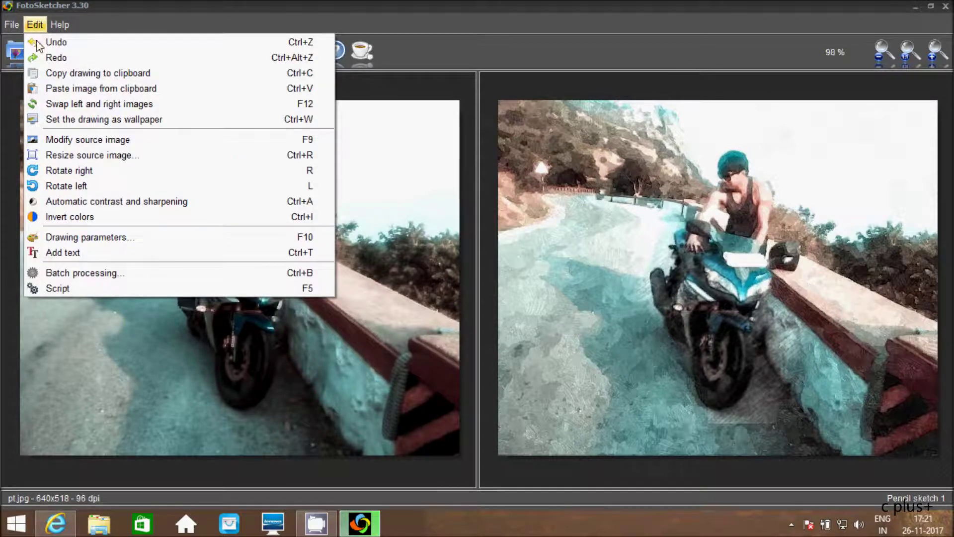
click(68, 172)
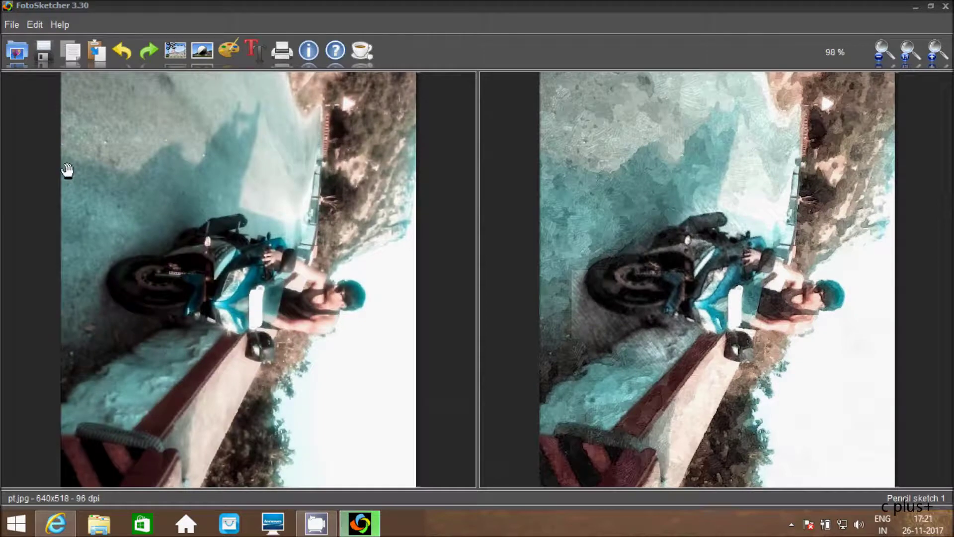
click(40, 24)
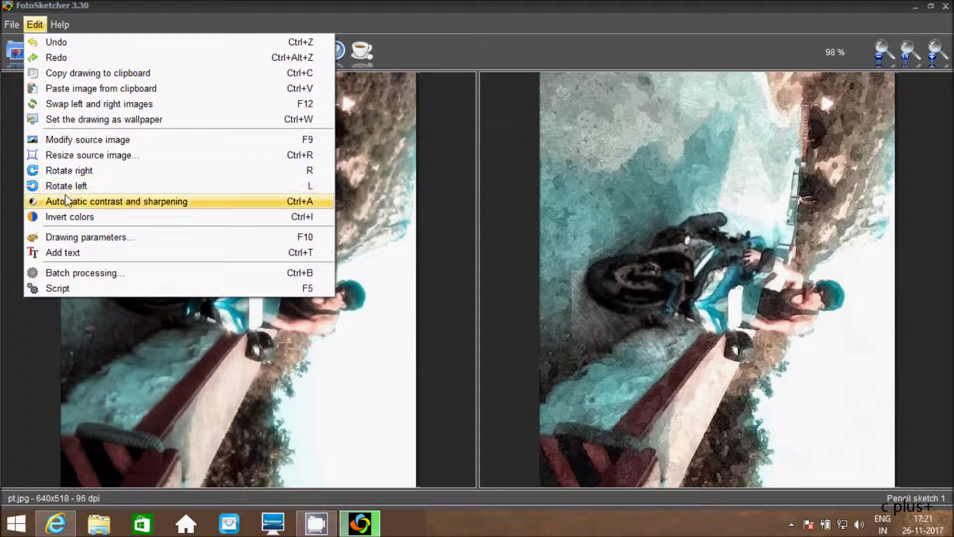
click(65, 186)
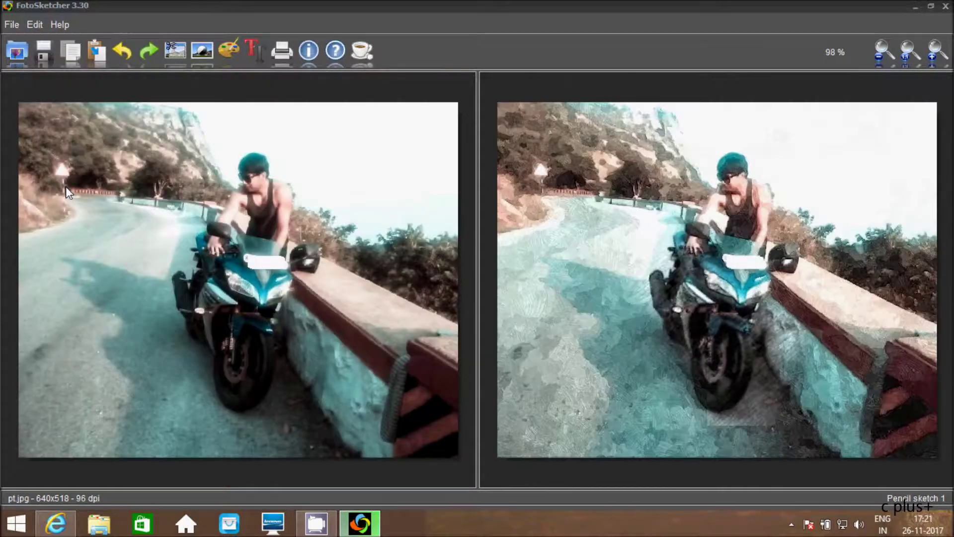
Invert the colors of the source photo and the drawing
click(39, 24)
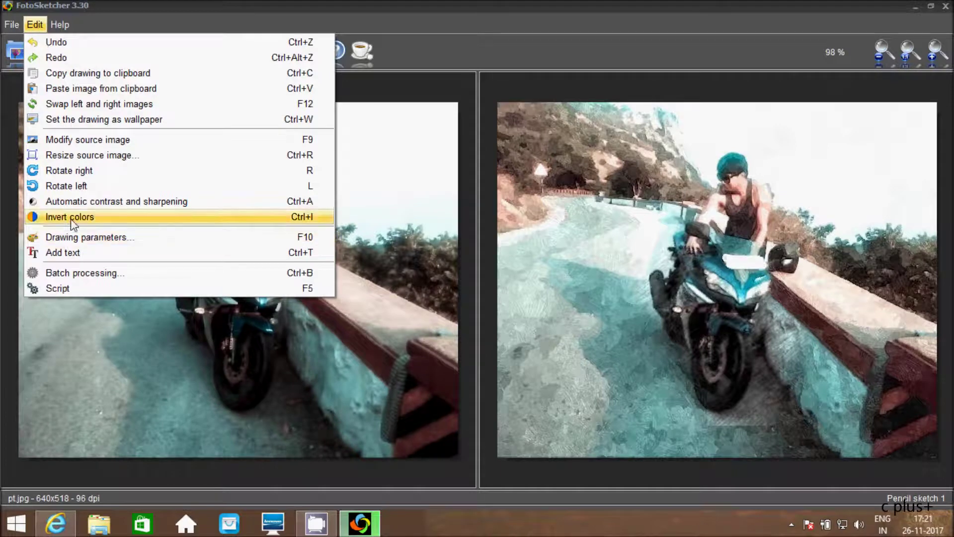
click(69, 217)
drag(232, 243, 70, 57)
Open the source image modification settings for the inverted photo and close them without applying changes
click(39, 22)
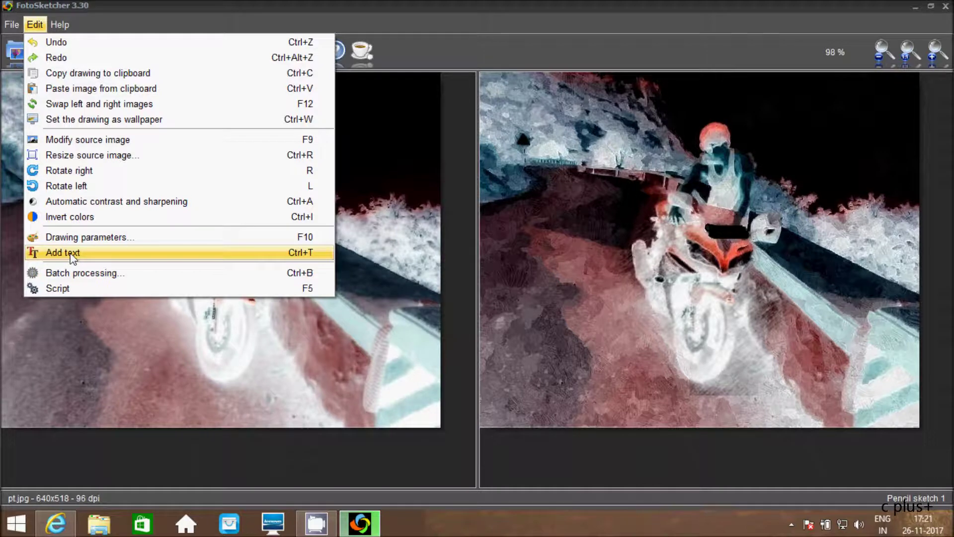
click(107, 141)
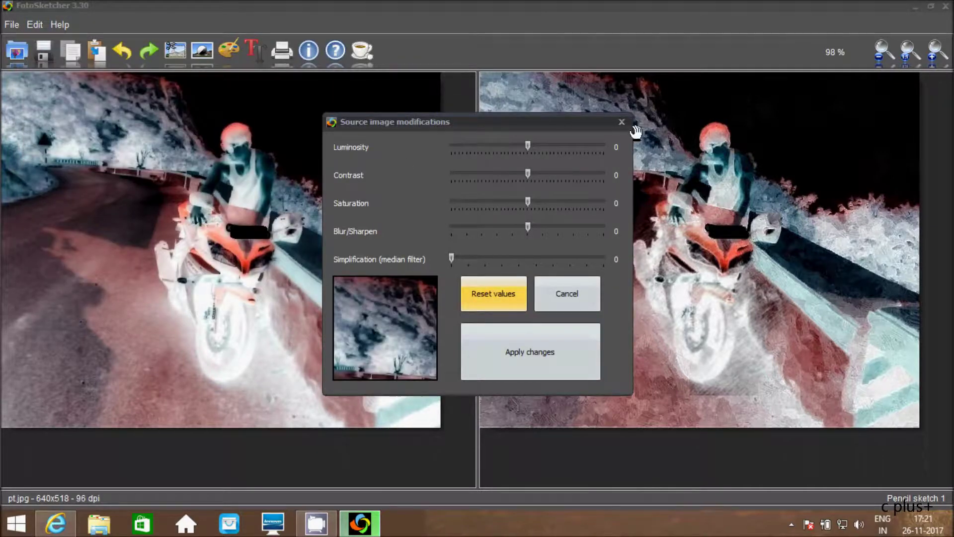
click(623, 123)
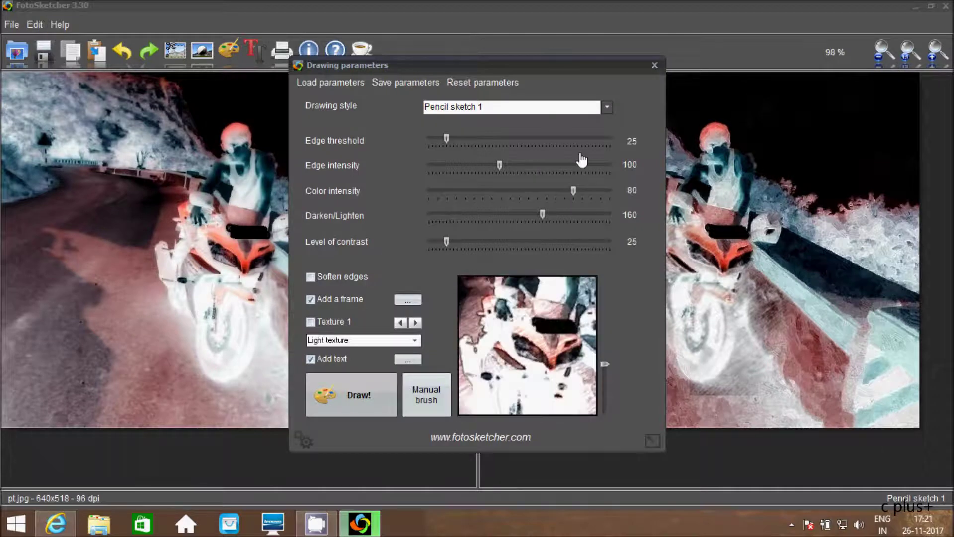
Draw the inverted photo in the Pen & Ink sketch 1 style with frame and text, and close the drawing parameters
click(528, 109)
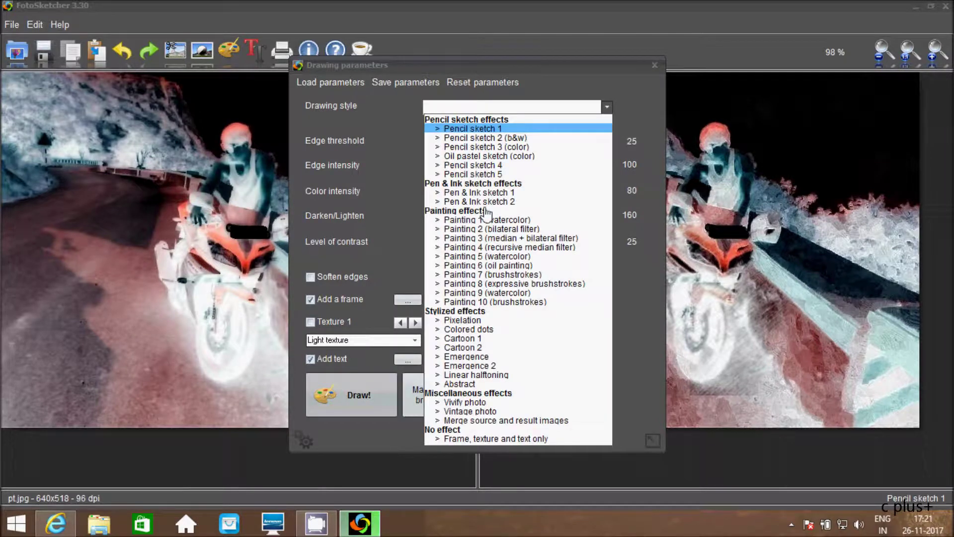
click(477, 194)
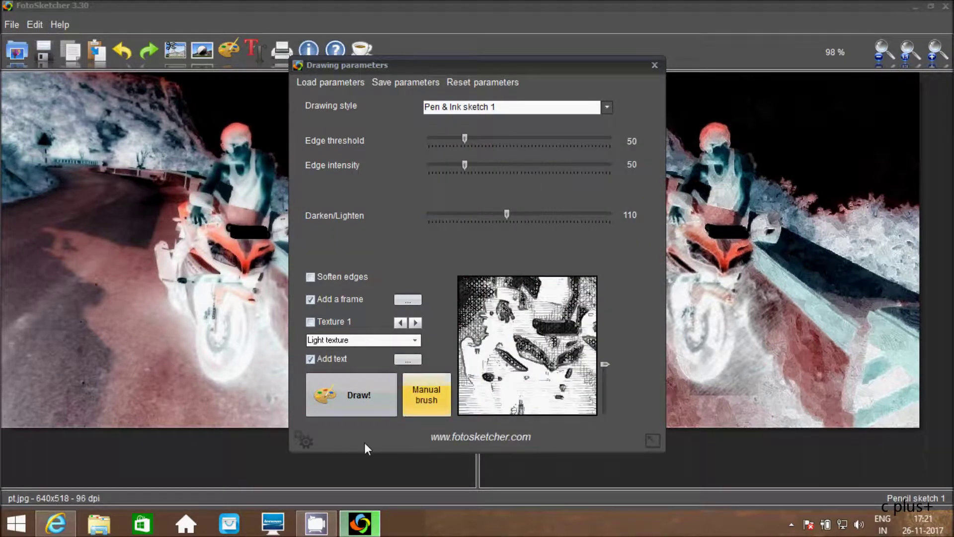
click(352, 397)
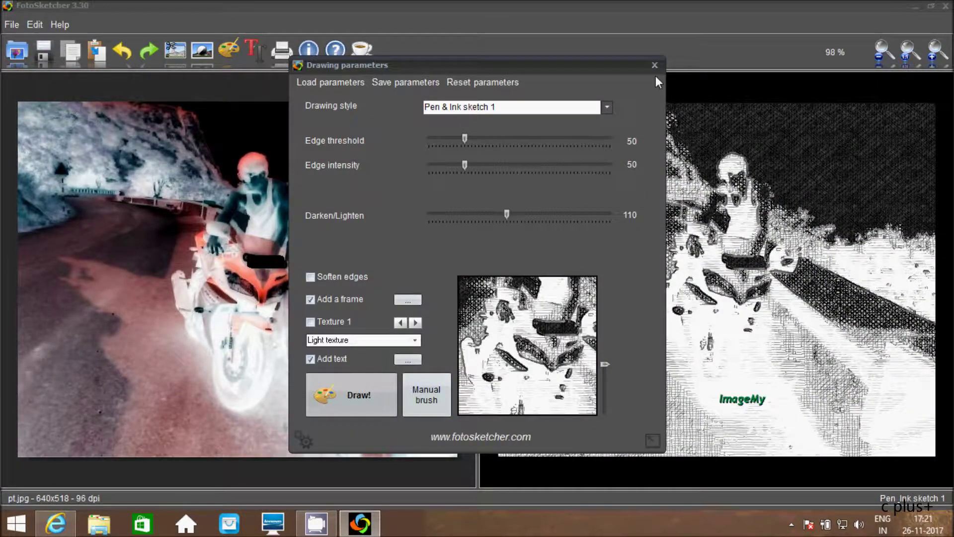
click(655, 68)
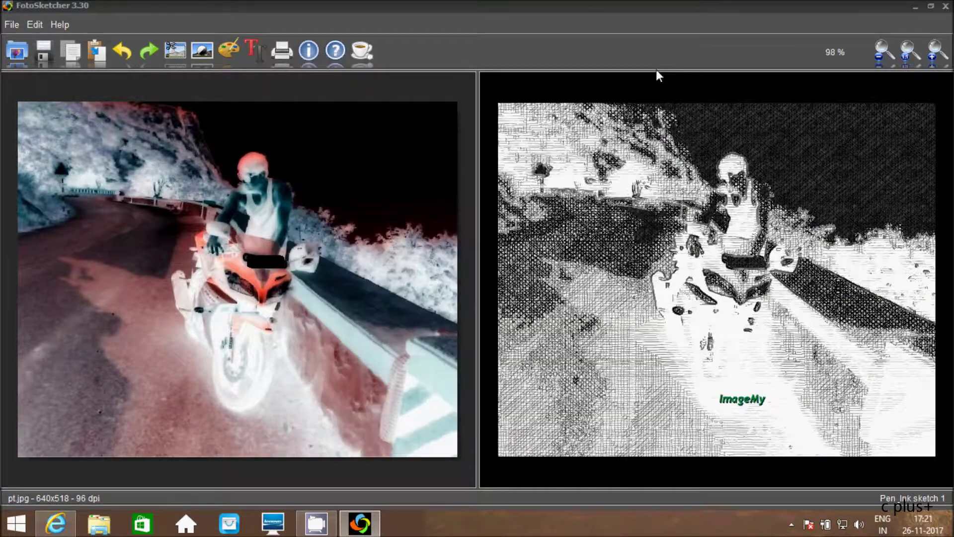
mouse_move(620, 223)
mouse_down()
mouse_move(612, 330)
mouse_move(627, 287)
mouse_up()
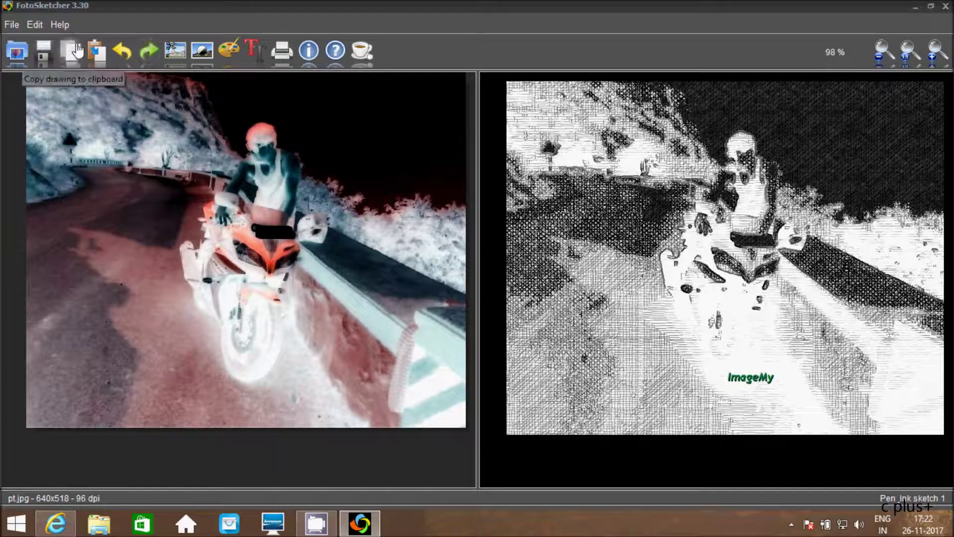
Examine the file and edit commands and the source image modification settings, closing the dialogs without applying changes
click(18, 26)
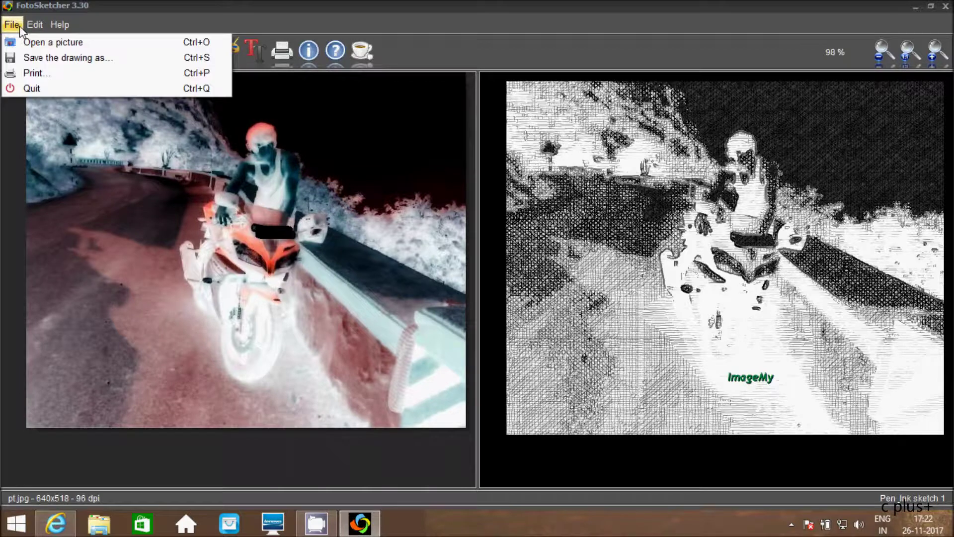
click(437, 46)
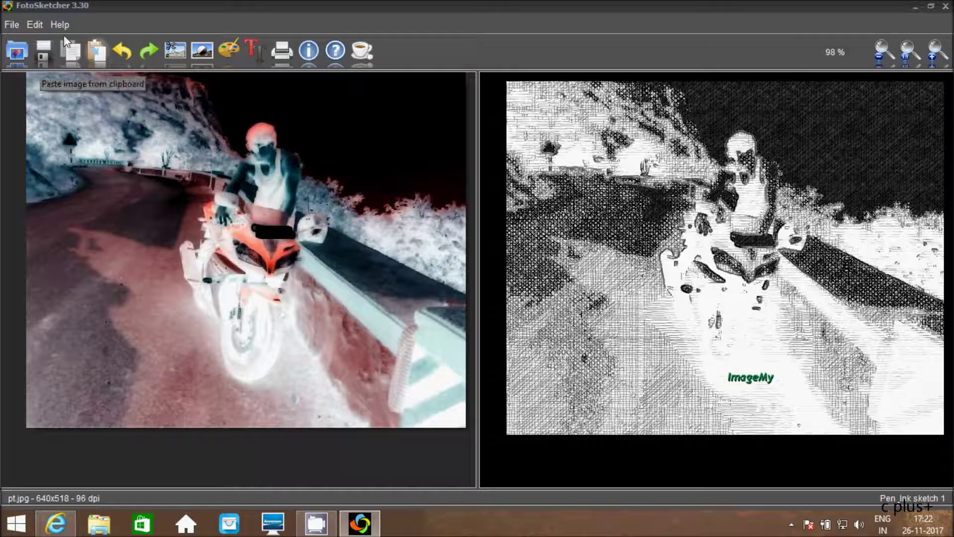
click(193, 53)
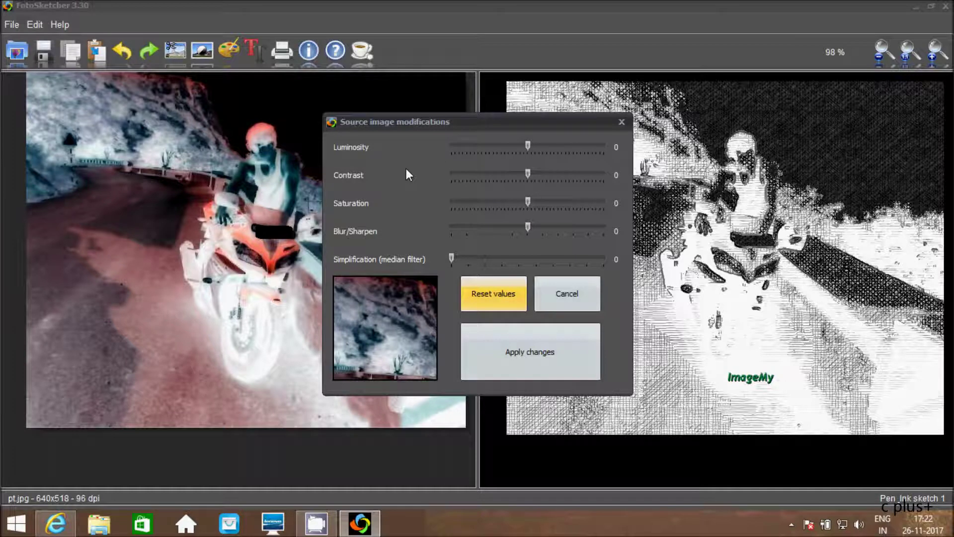
click(621, 122)
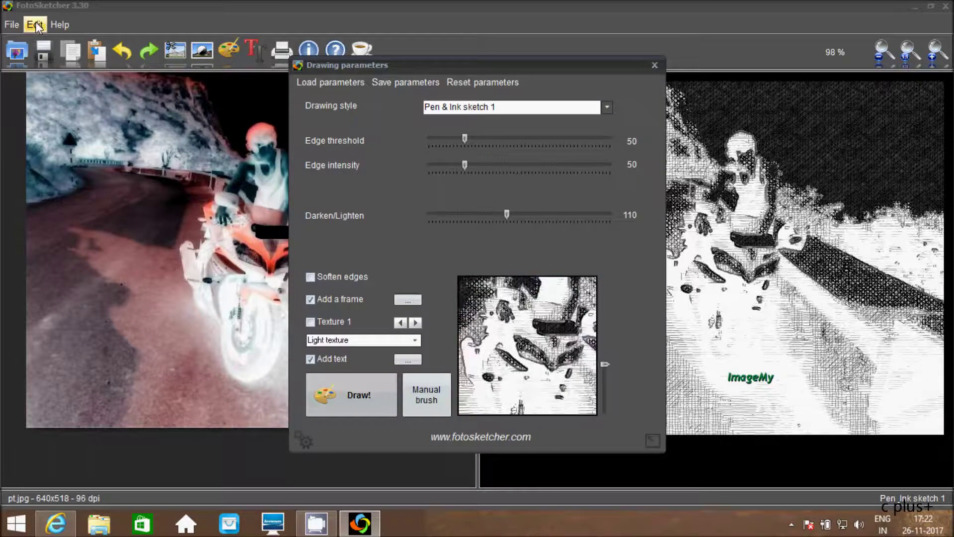
click(654, 64)
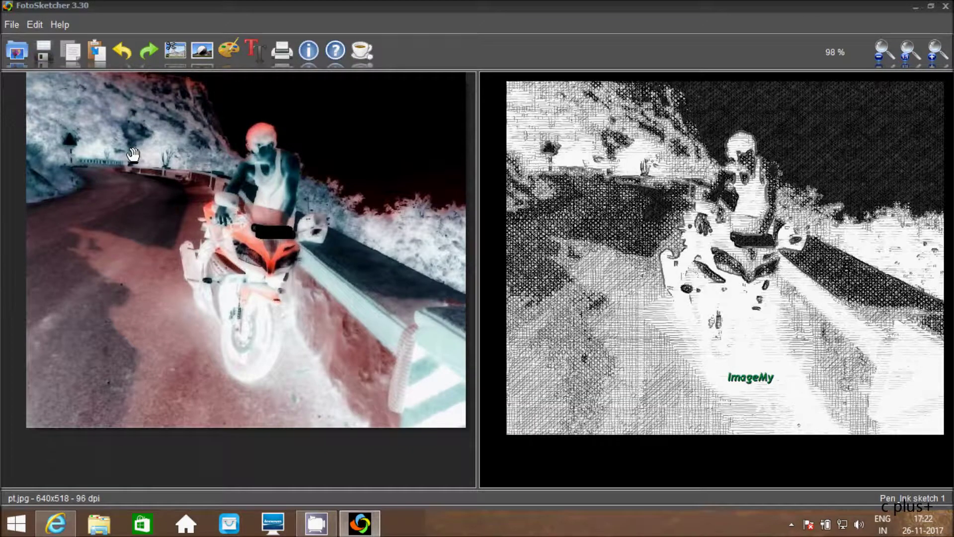
click(33, 25)
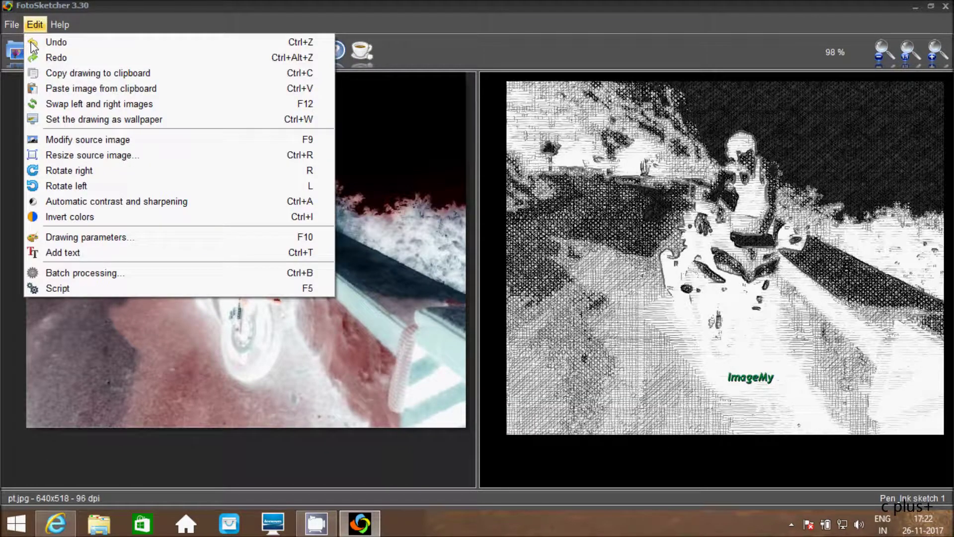